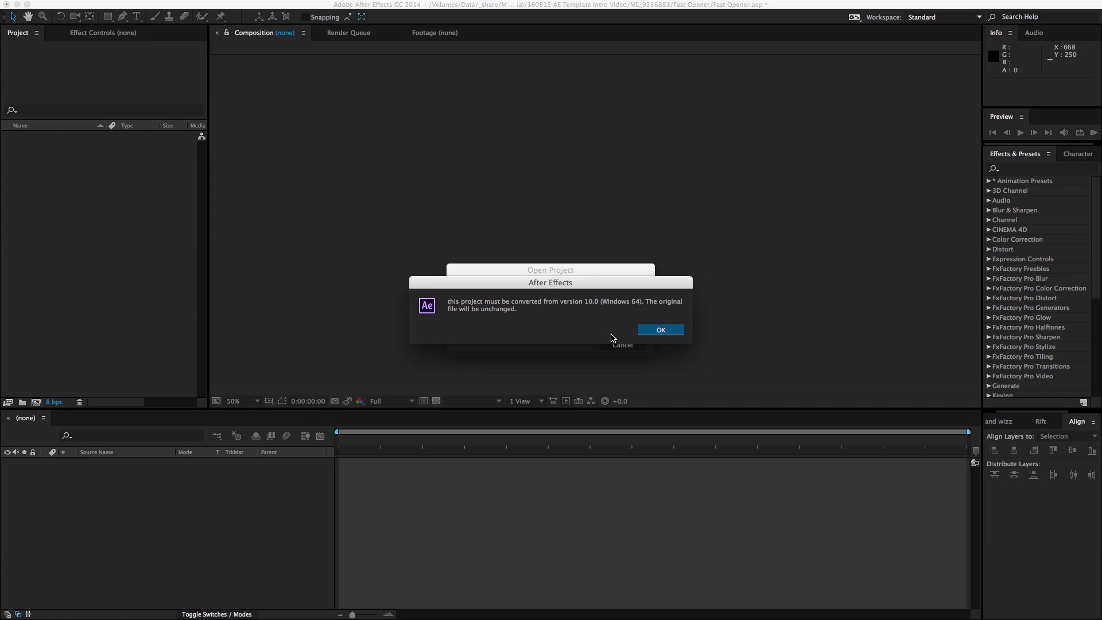
- Accept the project conversion and save the converted project as Fast Opener - Customized.aep
left_click(661, 331)
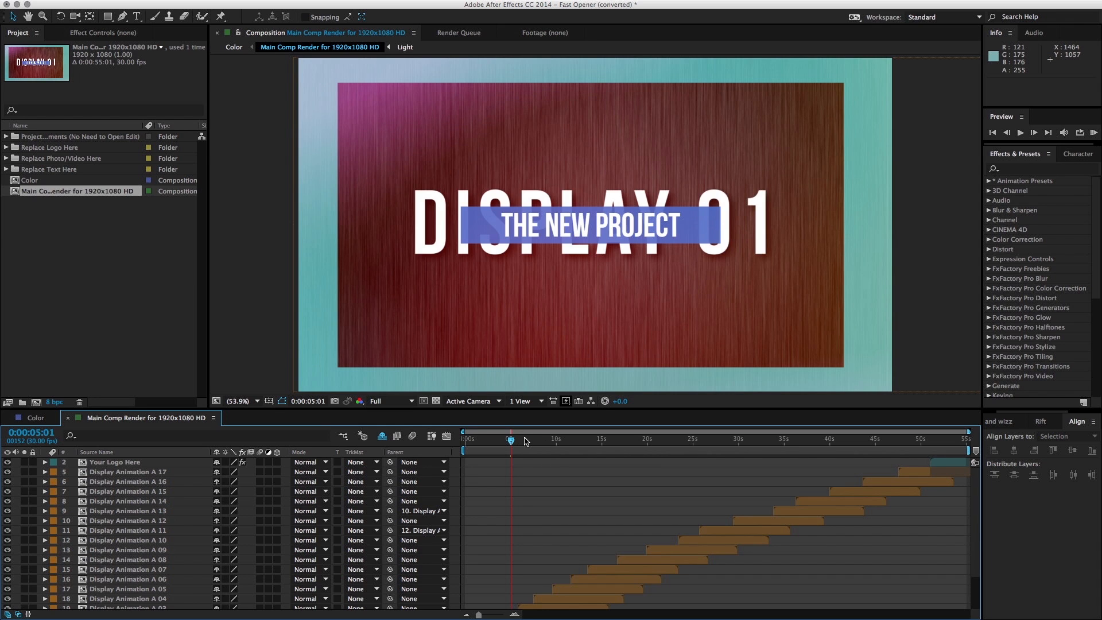
left_click(139, 2)
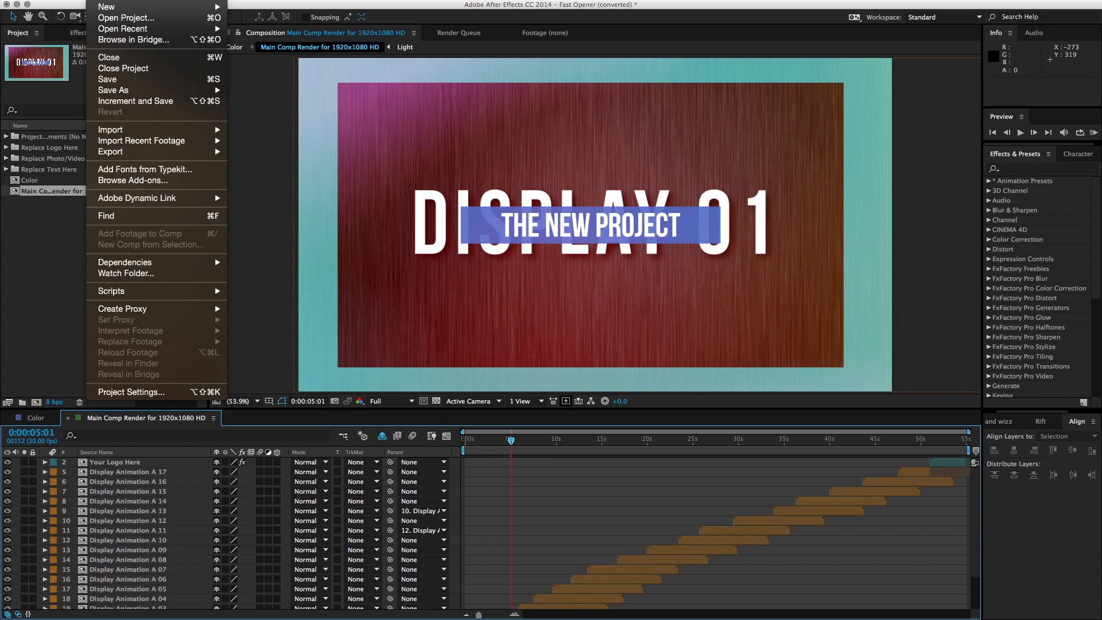
mouse_move(134, 92)
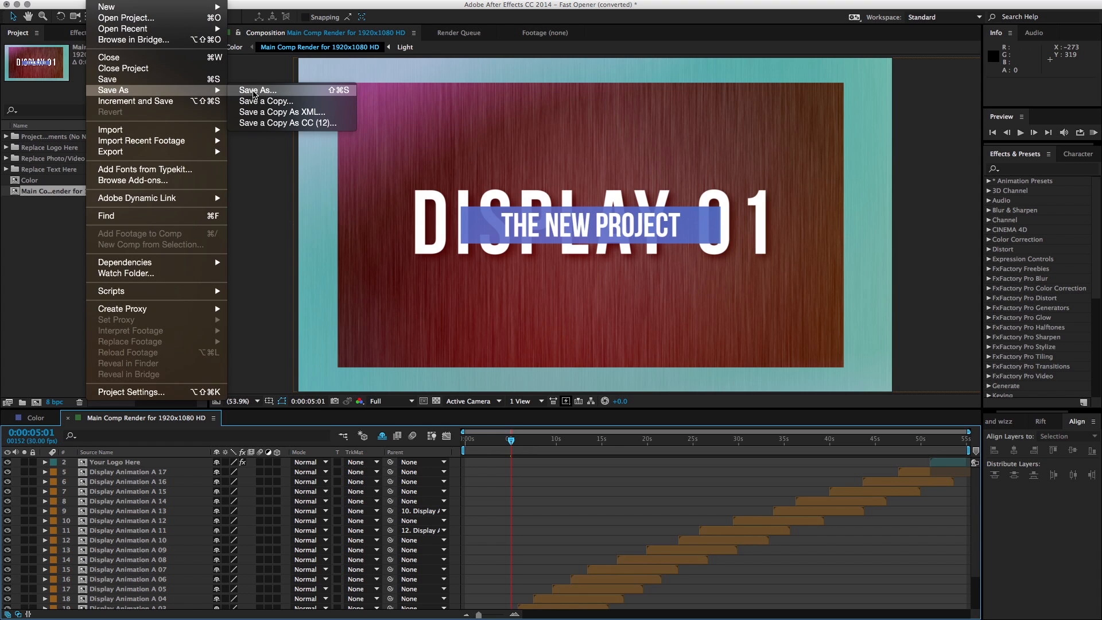
left_click(254, 90)
key("Right")
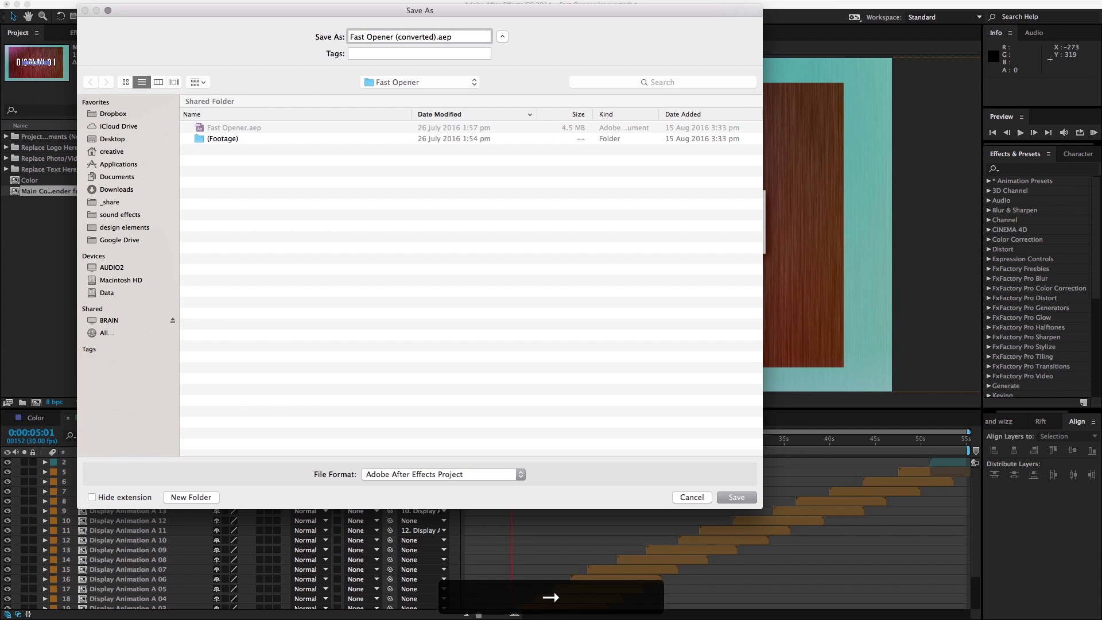
key("alt+shift+Left")
key("shift+Left")
key("shift+Left")
type("-")
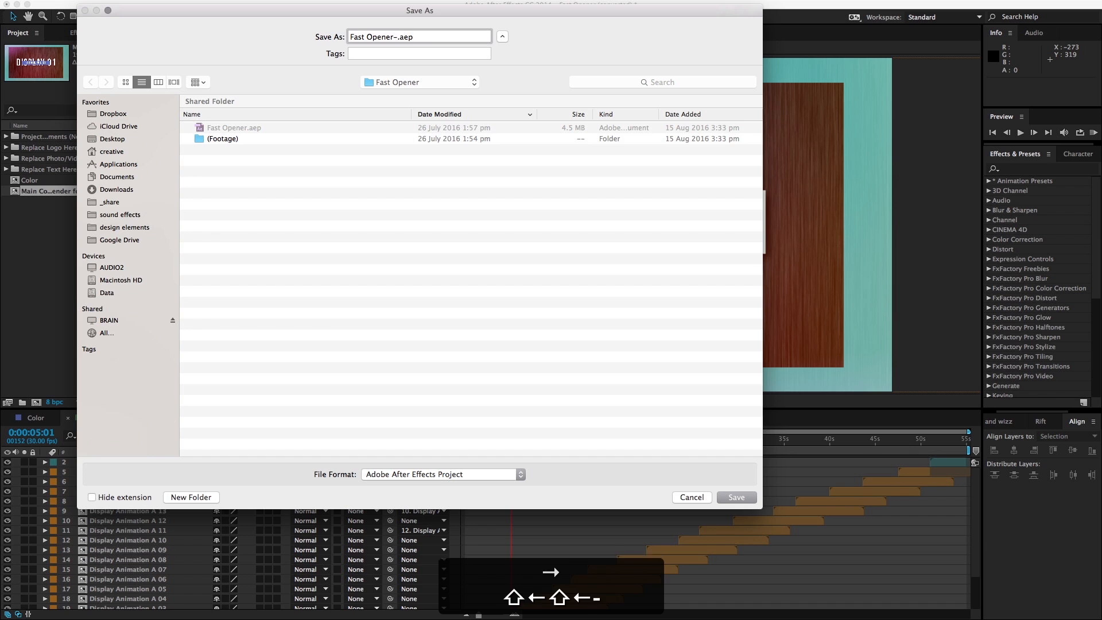
key("BackSpace")
type("- Customize")
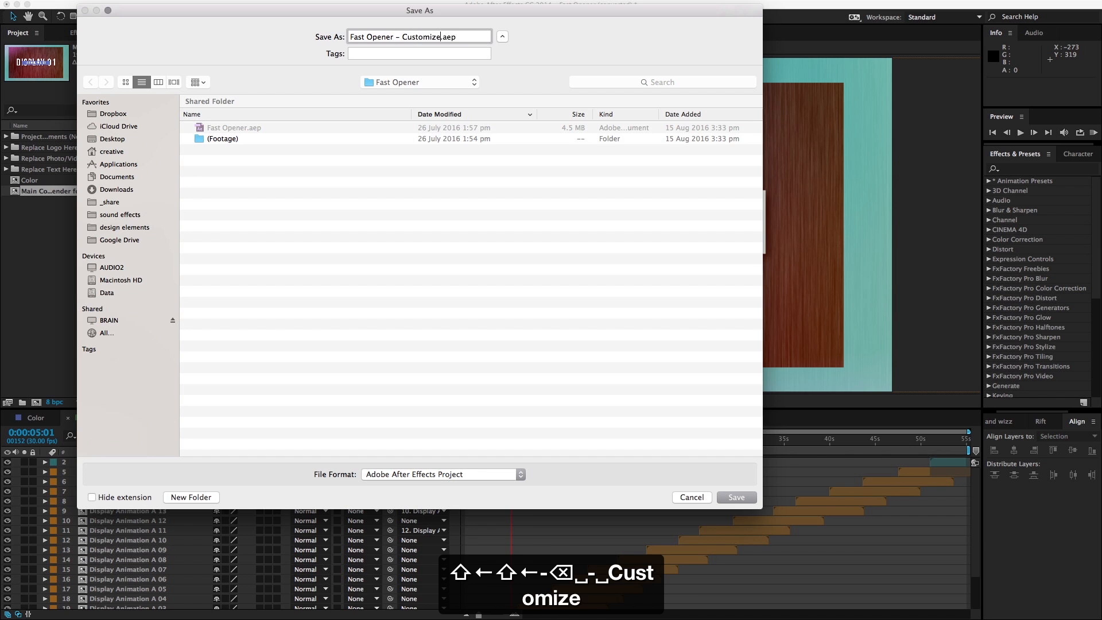
type("d")
key("Return")
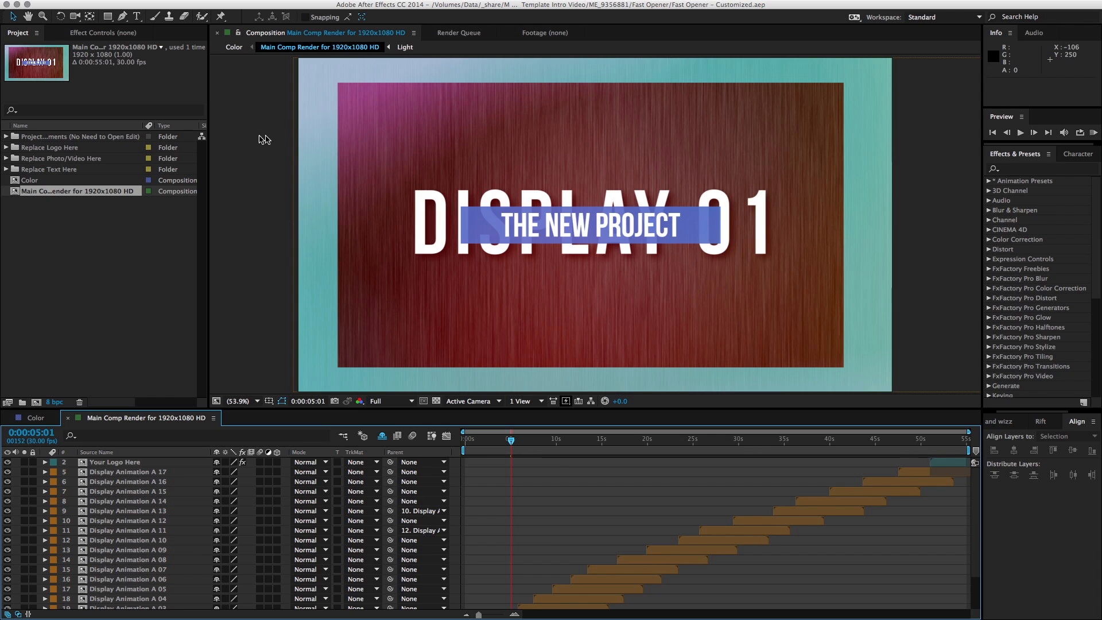
- Enlarge the timeline area so that more layer rows of the main composition fit
left_click(117, 36)
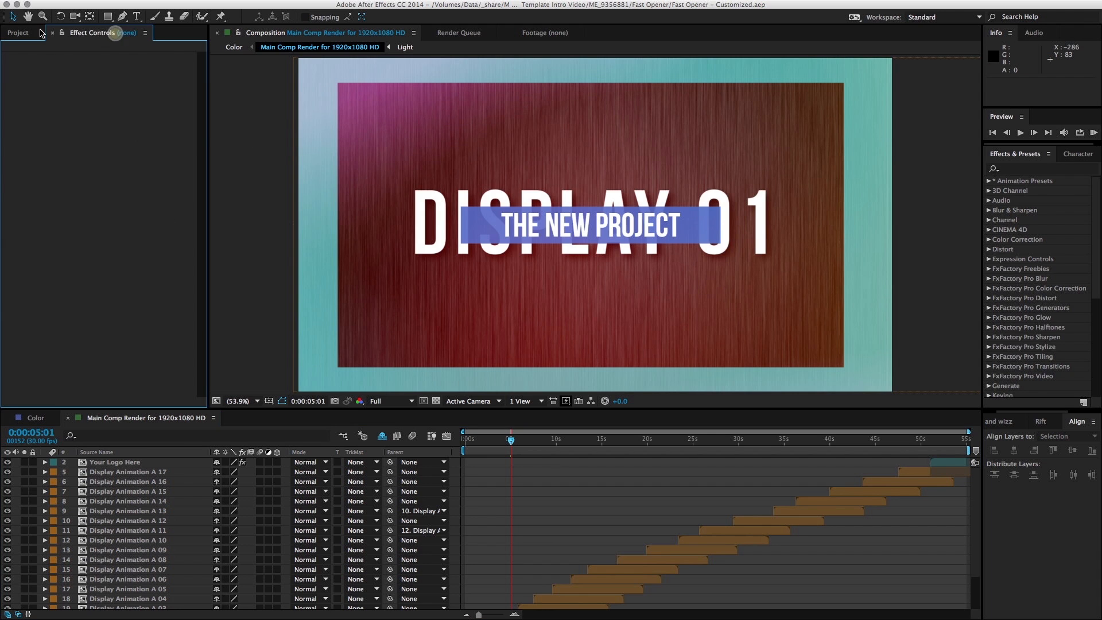
left_click(18, 33)
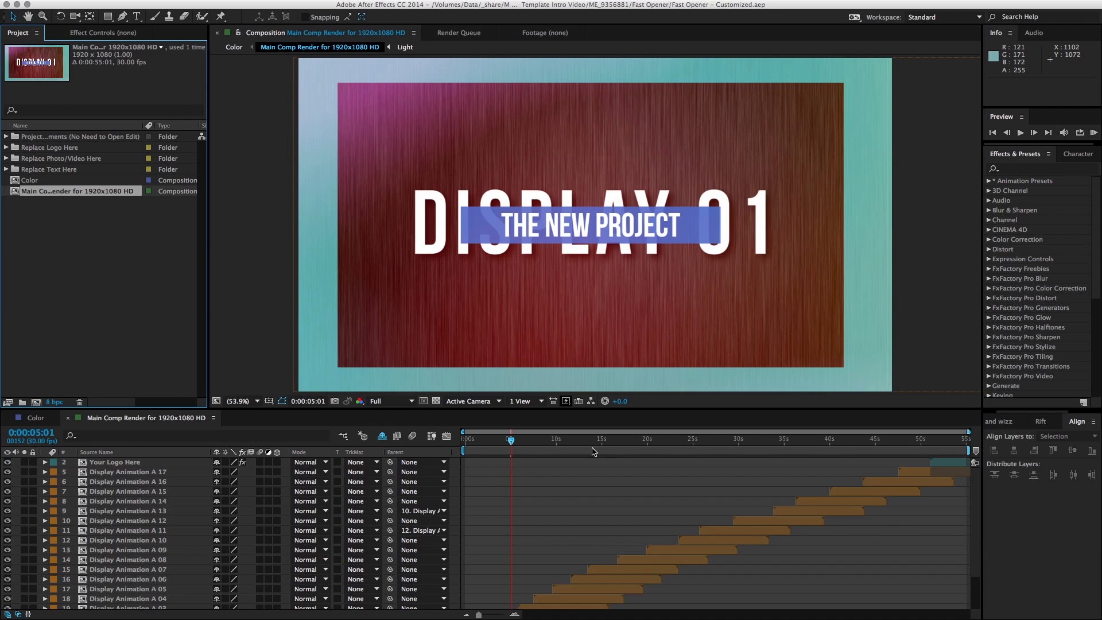
left_click_drag(591, 408, 592, 374)
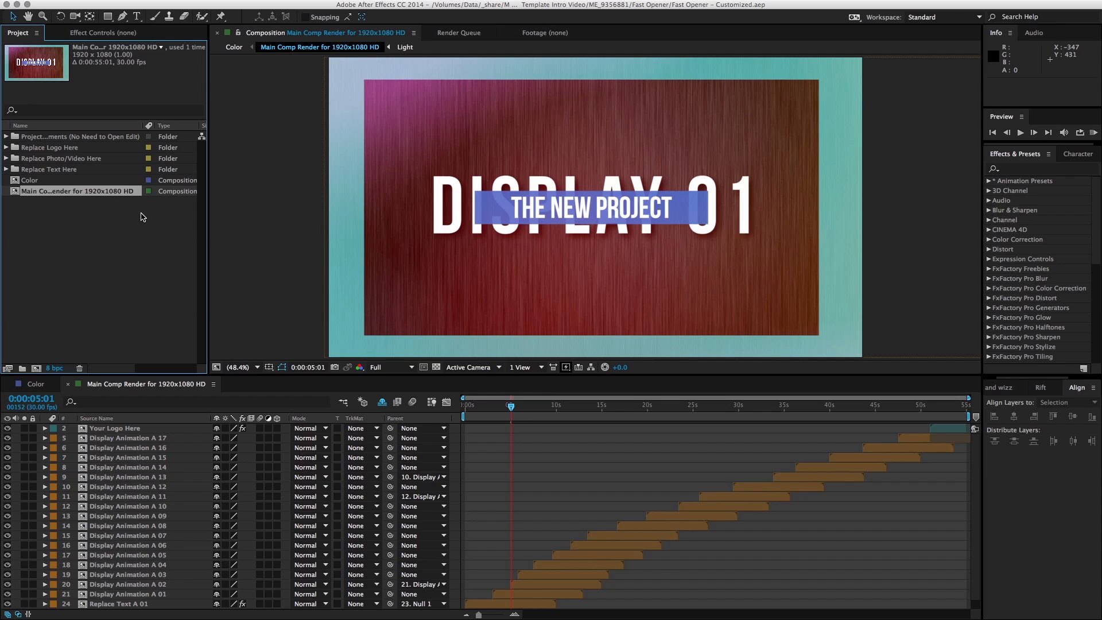
left_click(100, 33)
left_click(18, 33)
left_click(135, 383)
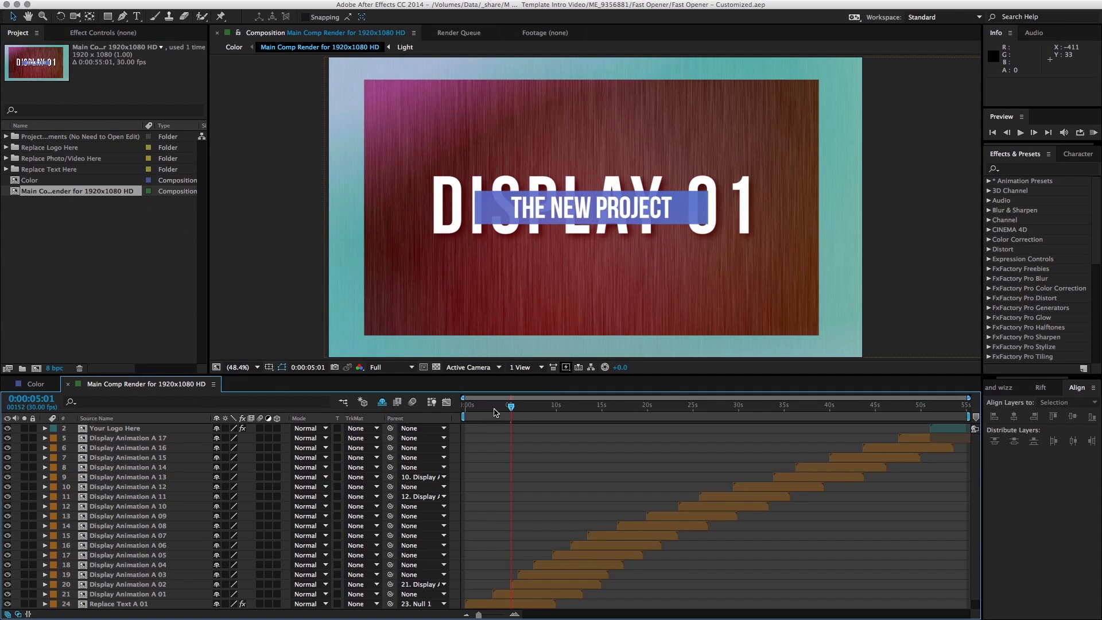
- Preview the main composition at several points from about 2 to 31 seconds
mouse_move(495, 412)
left_mouse_down()
mouse_move(475, 407)
mouse_move(488, 406)
left_mouse_up()
scroll(637, 557, "down", 1)
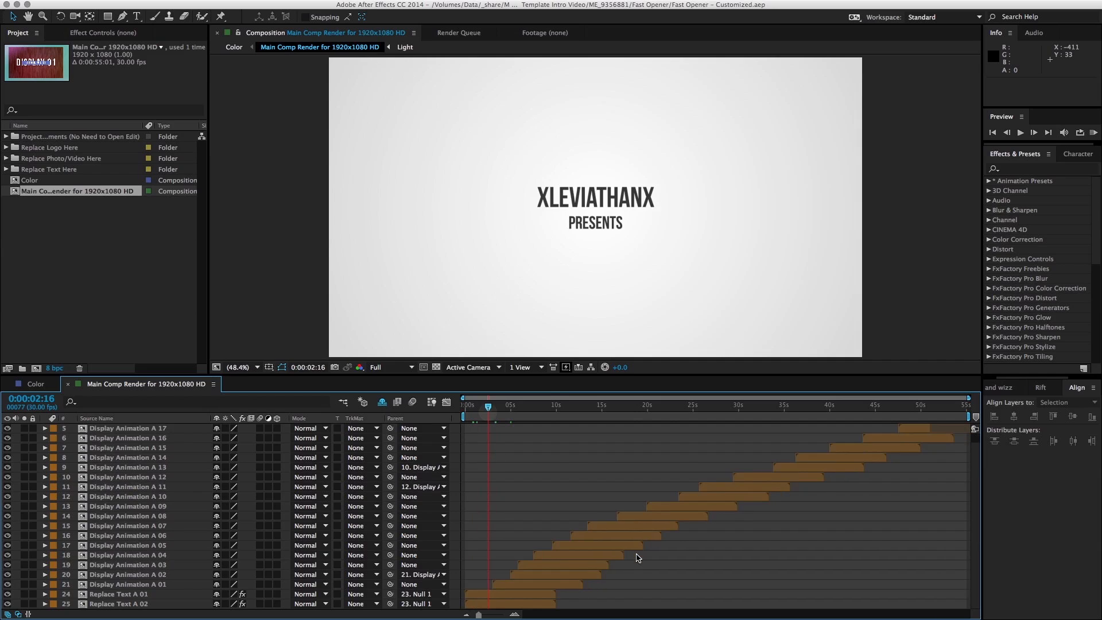
scroll(553, 528, "up", 1)
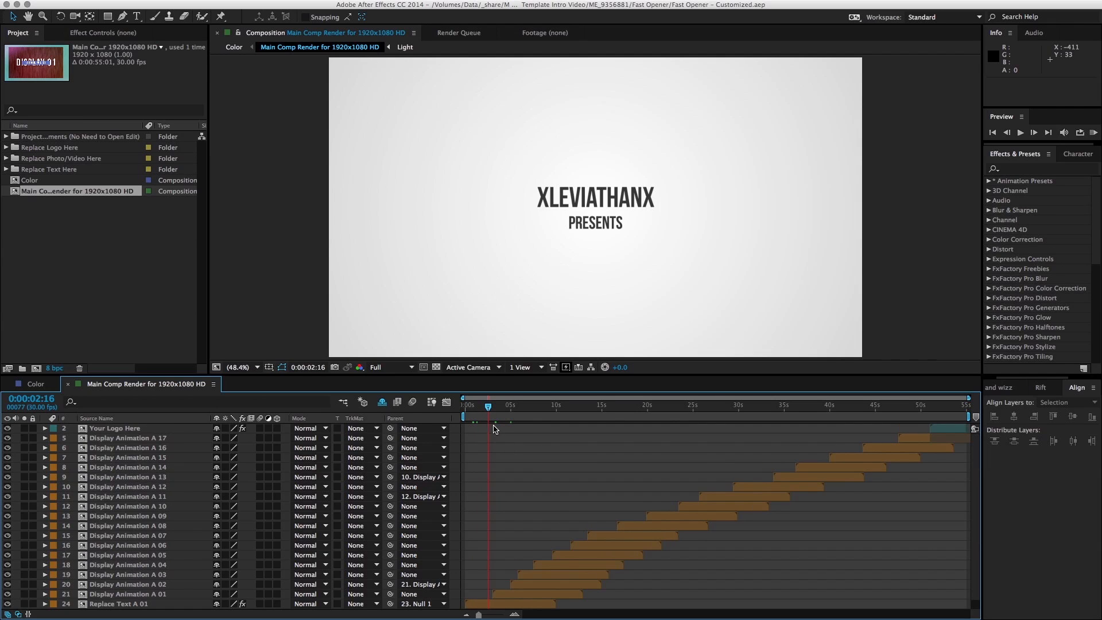
left_click_drag(493, 423, 623, 416)
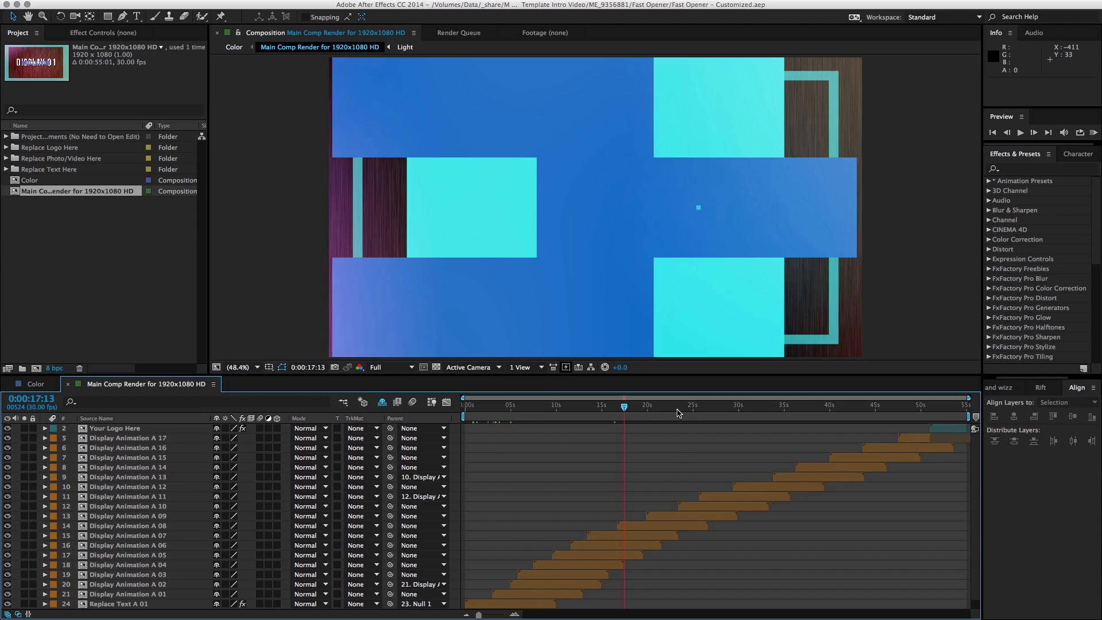
left_click(677, 411)
left_click(715, 409)
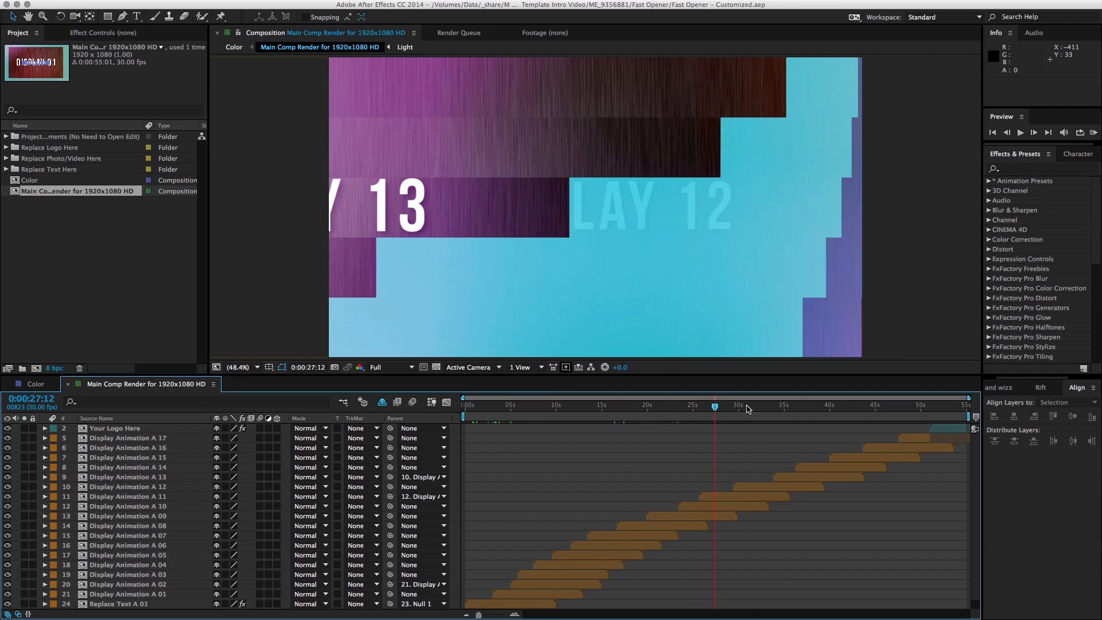
left_click(747, 409)
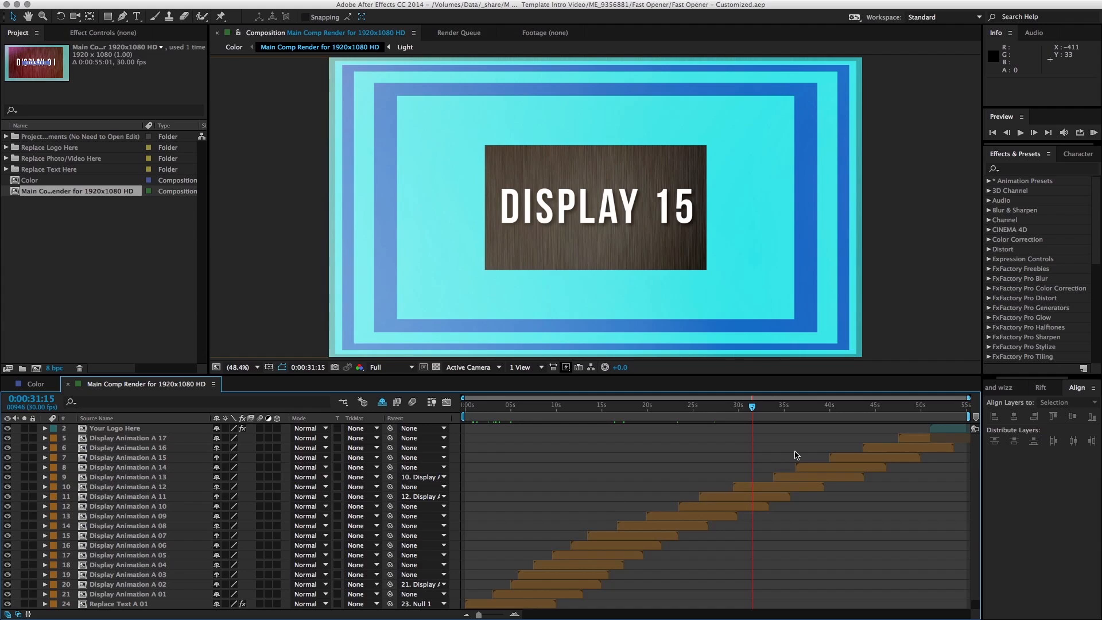
- Inspect several Display Animation layers in the timeline, including A 01 and A 07, and preview the composition at about 22 seconds
left_click(908, 440)
left_click(522, 597)
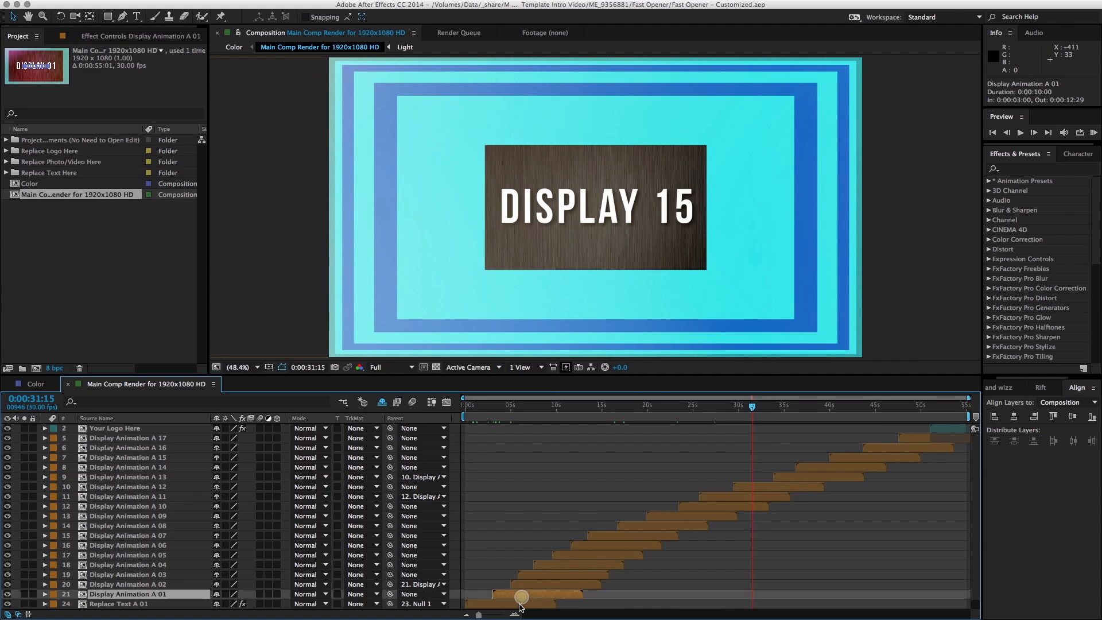
left_click(600, 564)
left_click(642, 535)
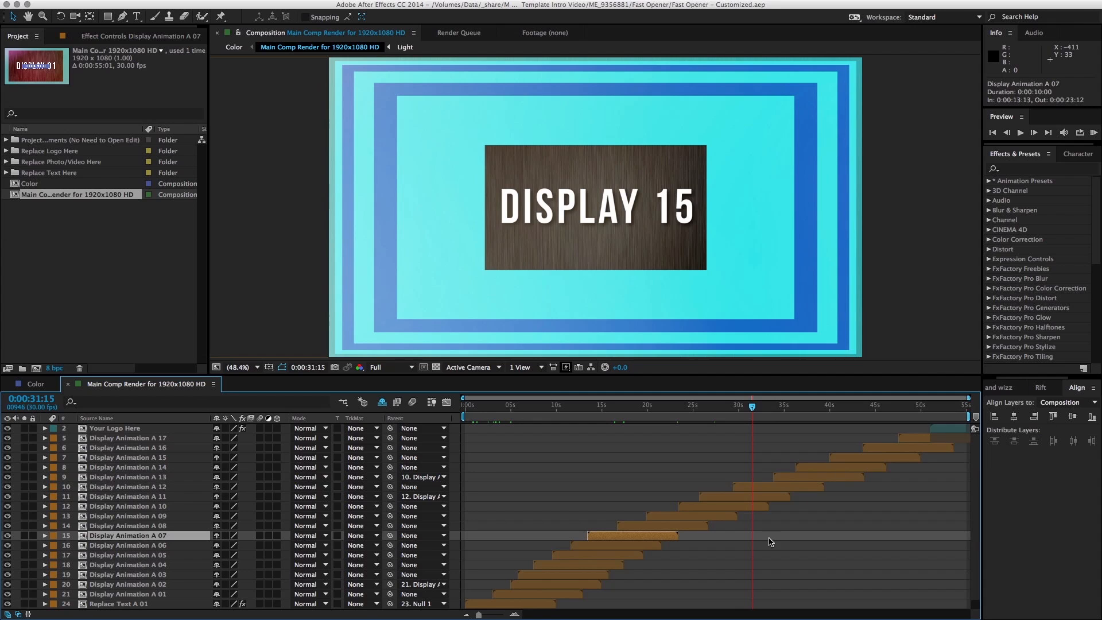
left_click_drag(551, 409, 667, 442)
- Solo the Display Animation A 09 layer to view it alone, turn solo off again, and preview the frame at about 6 seconds
left_click(679, 514)
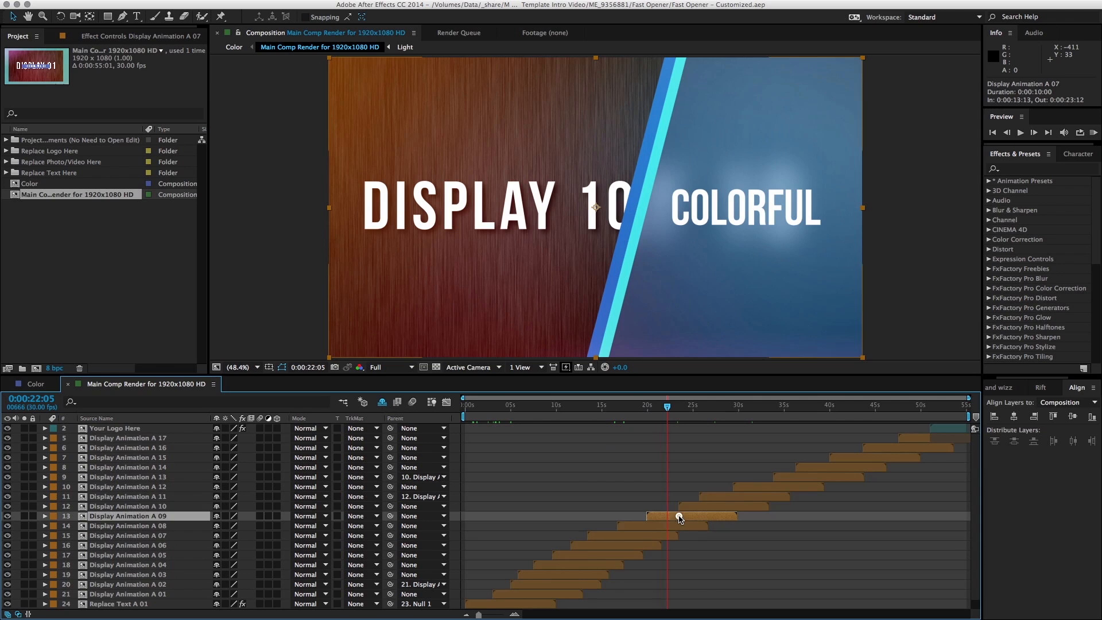
left_click(24, 515)
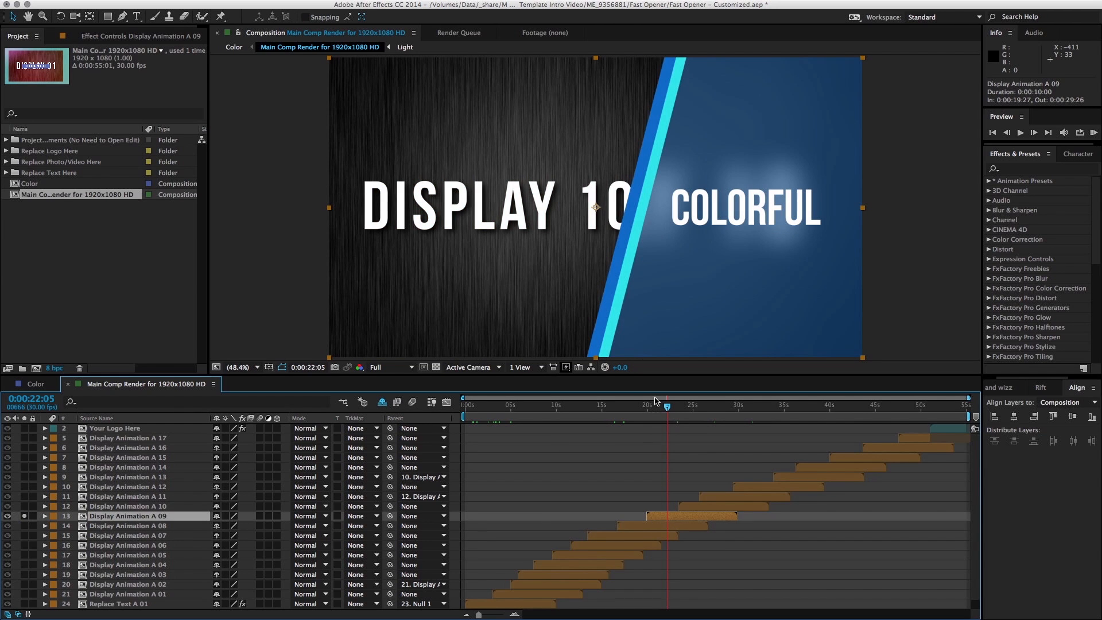
left_click_drag(666, 406, 548, 428)
left_click(24, 515)
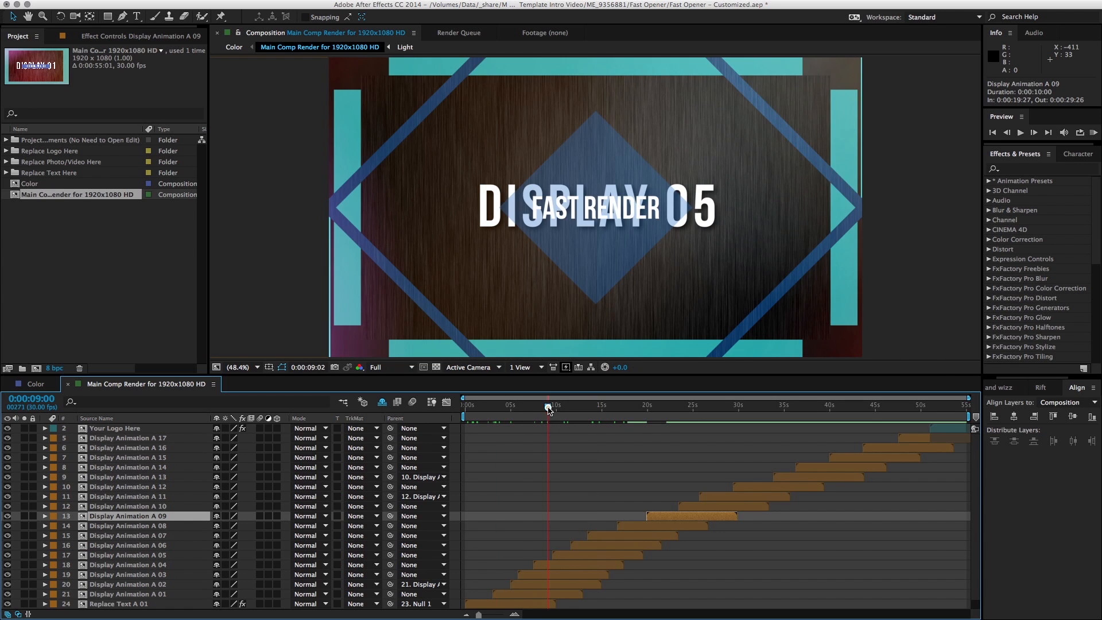
left_click_drag(548, 409, 524, 412)
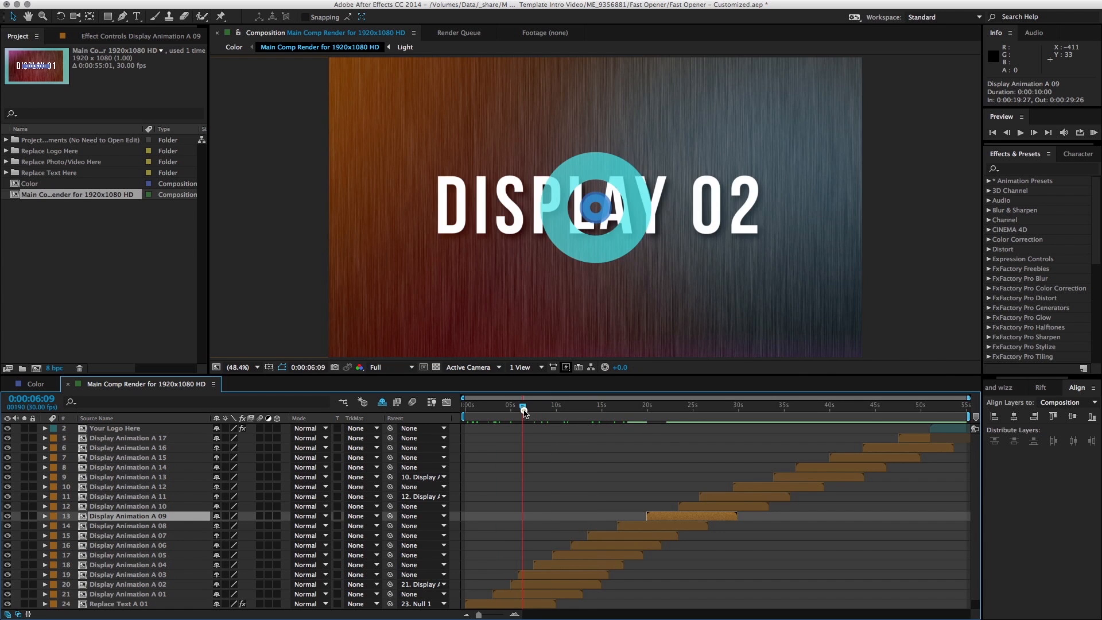
- Deselect all layers and reveal the main render composition among the project items
left_click(84, 196)
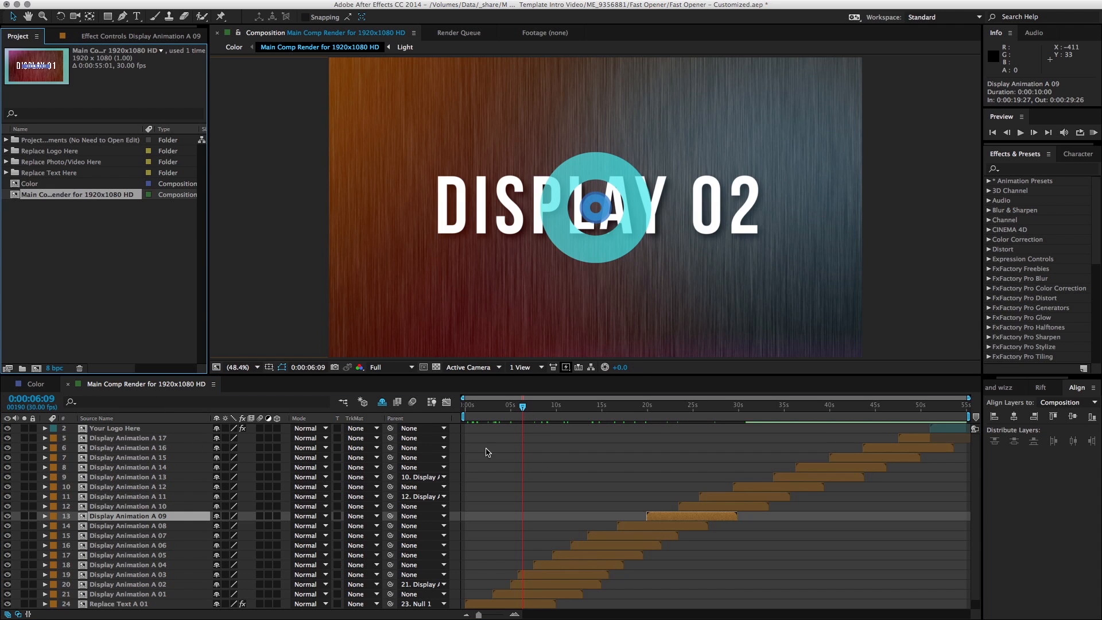
left_click(452, 440)
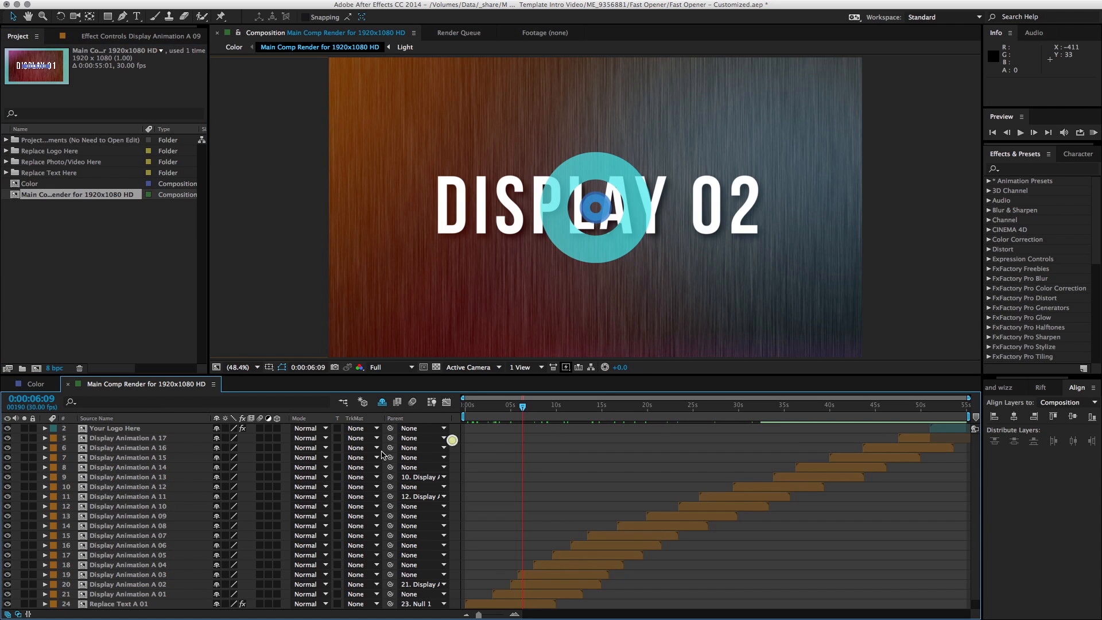
right_click(457, 453)
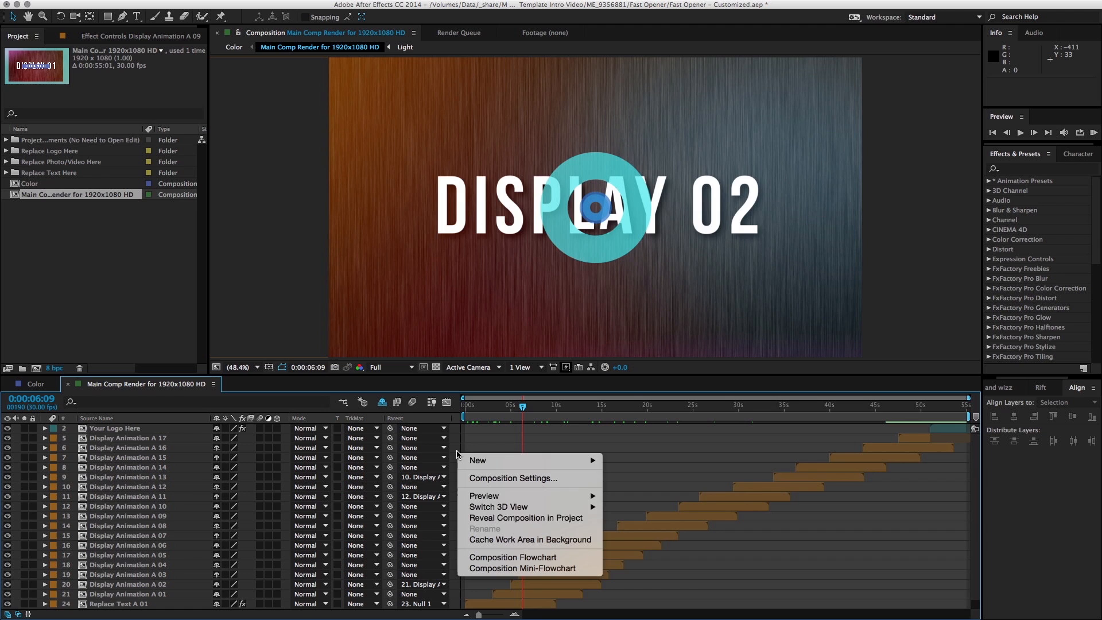
left_click(529, 521)
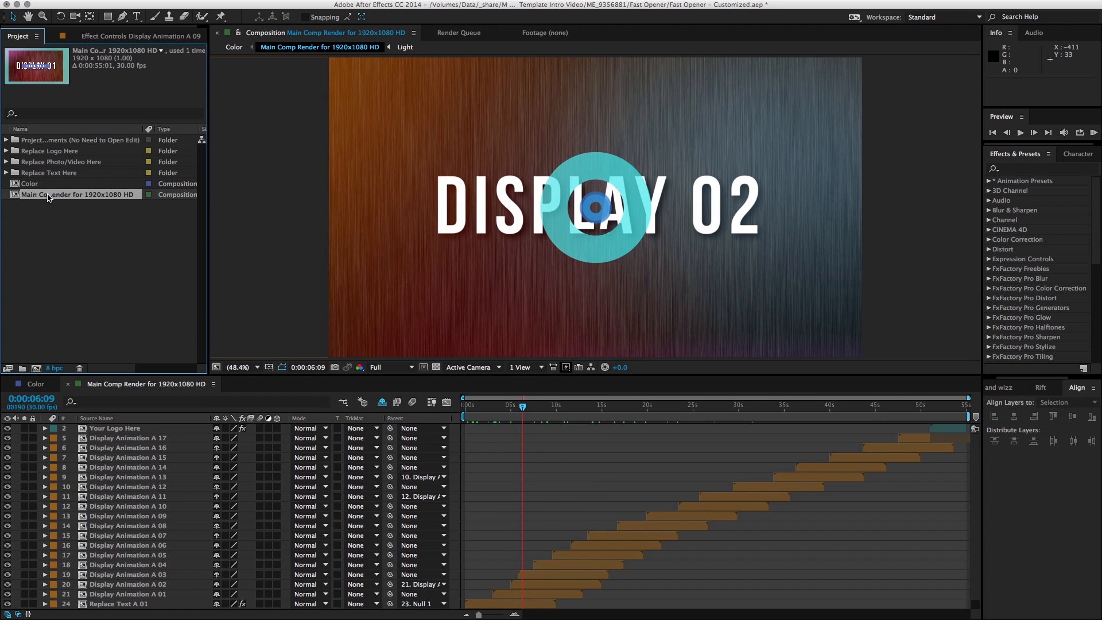
right_click(48, 198)
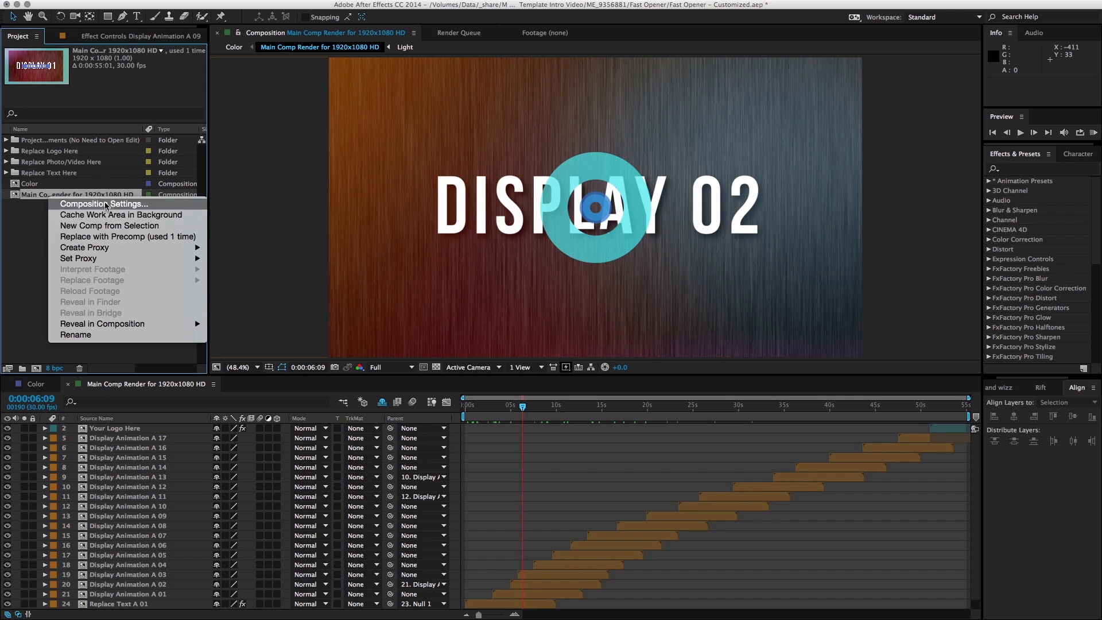
left_click(33, 195)
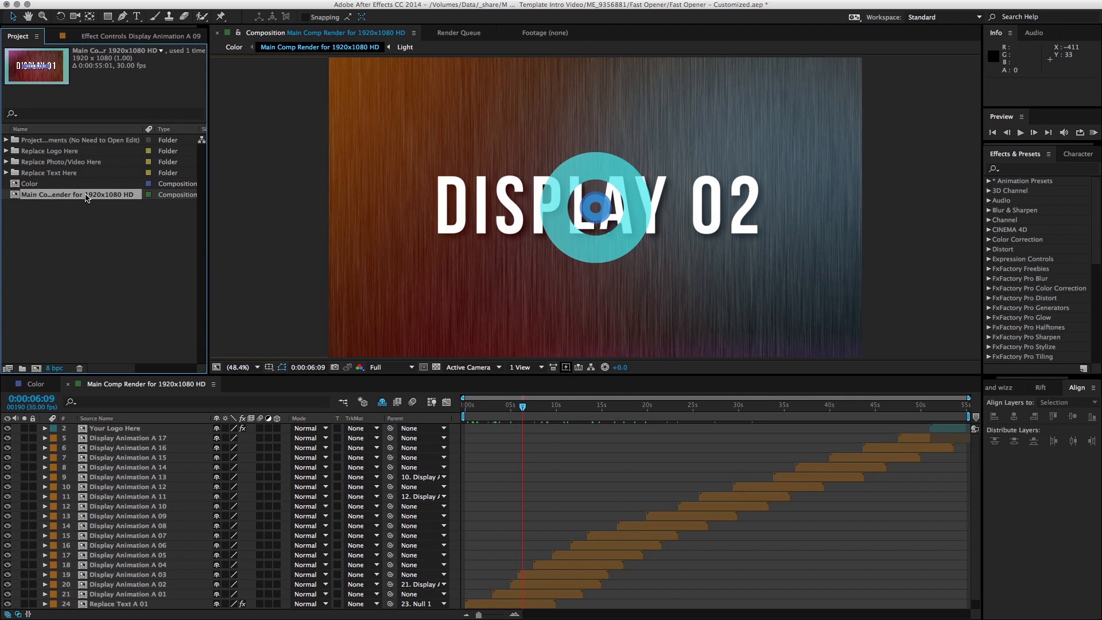
- Duplicate the main render composition under the name MotionElements-Travel and open the copy
key("super+d")
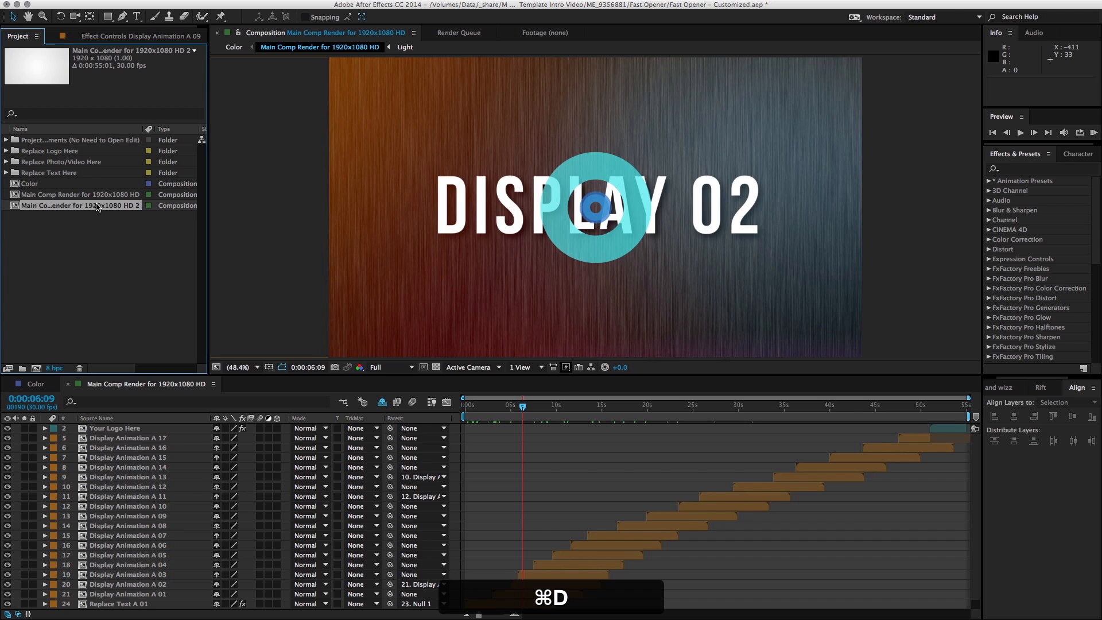
key("Return")
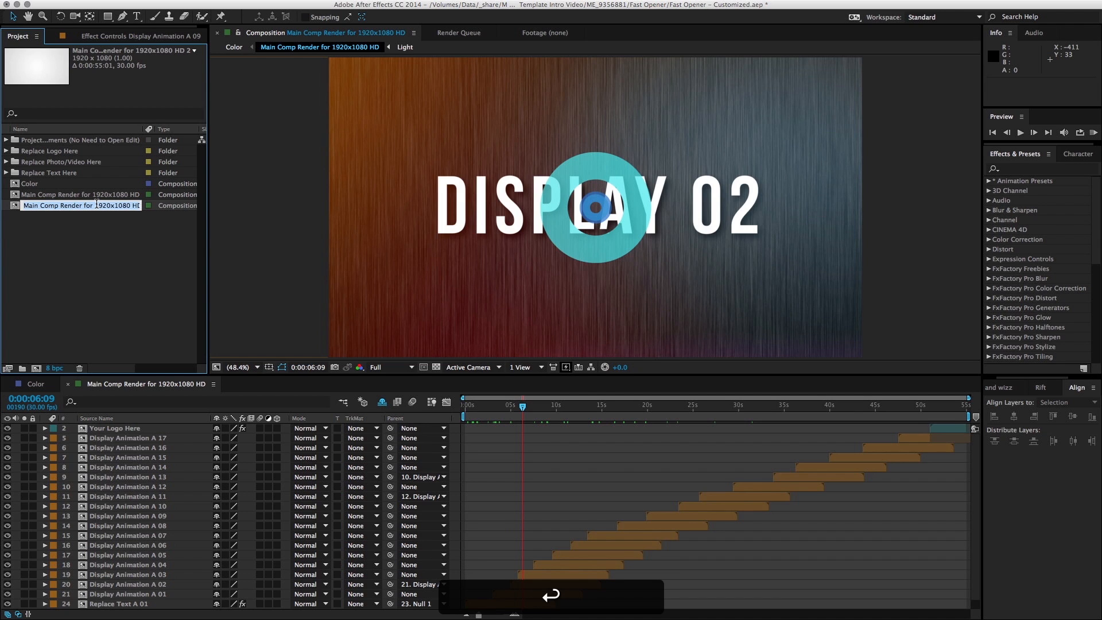
type("MotionEle")
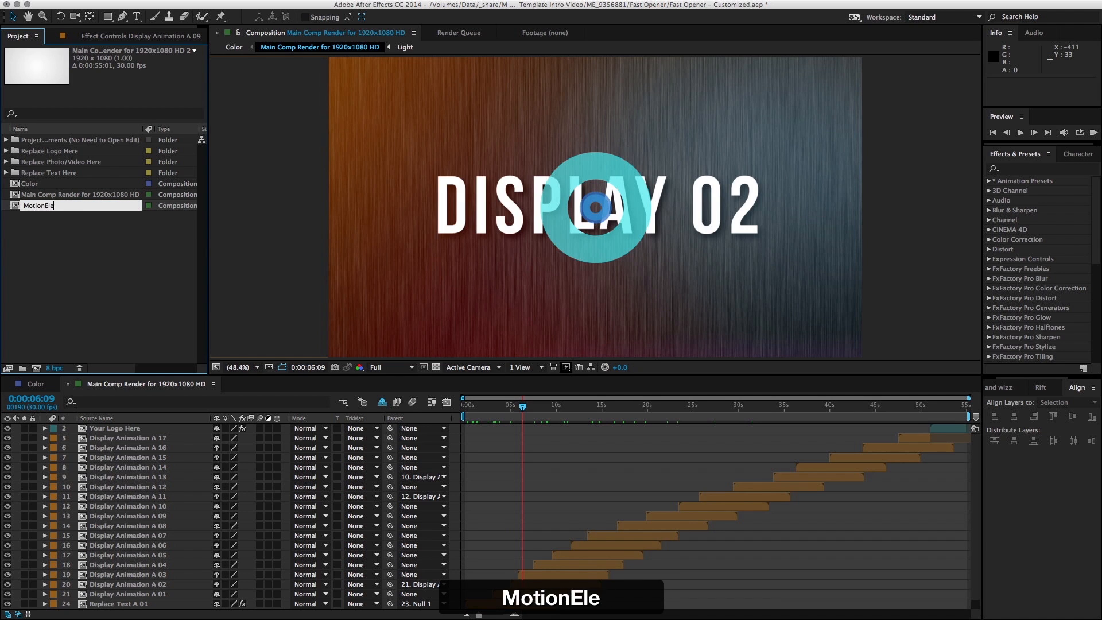
type("ments-Travel")
key("Return")
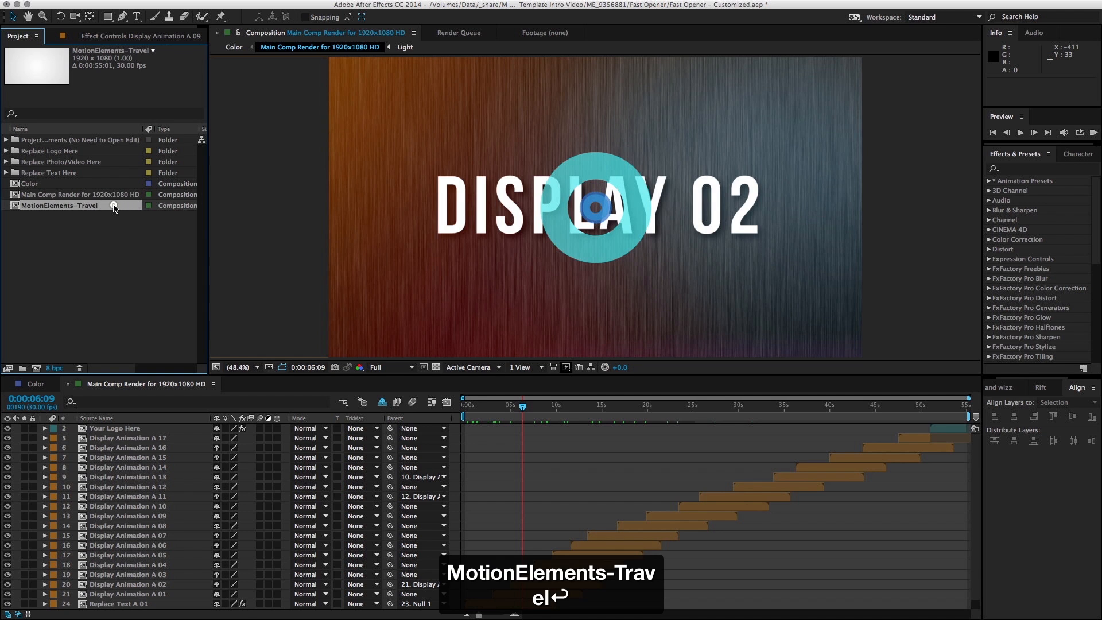
double_click(114, 206)
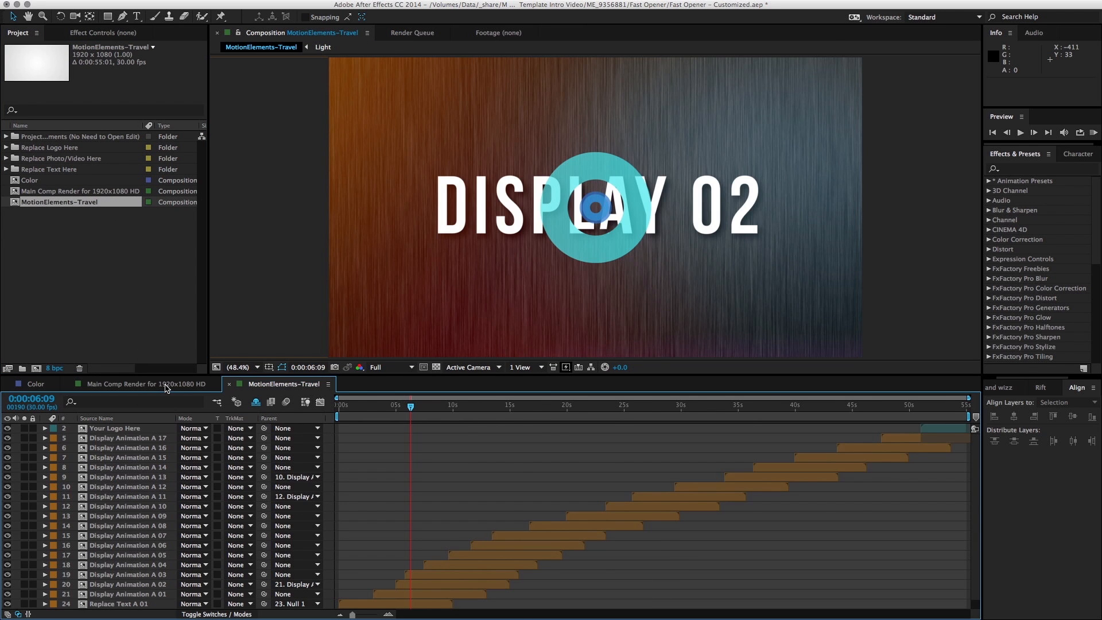
- Return to the original main render composition and scrub through it, ending at its first frame
left_click(166, 387)
left_click_drag(525, 406, 814, 406)
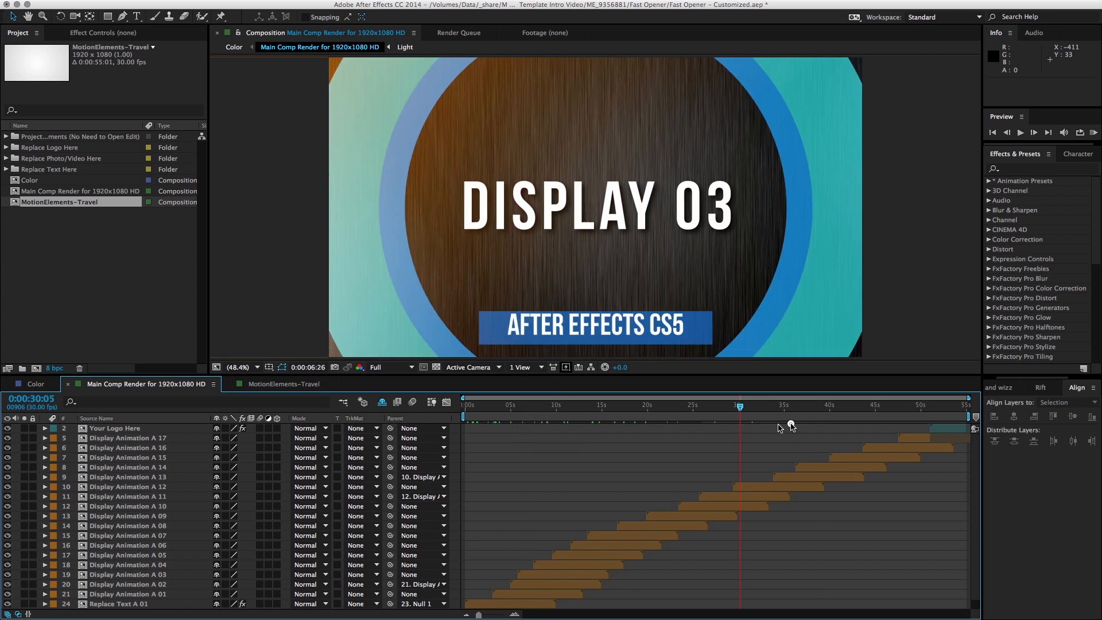
left_click_drag(728, 442, 423, 499)
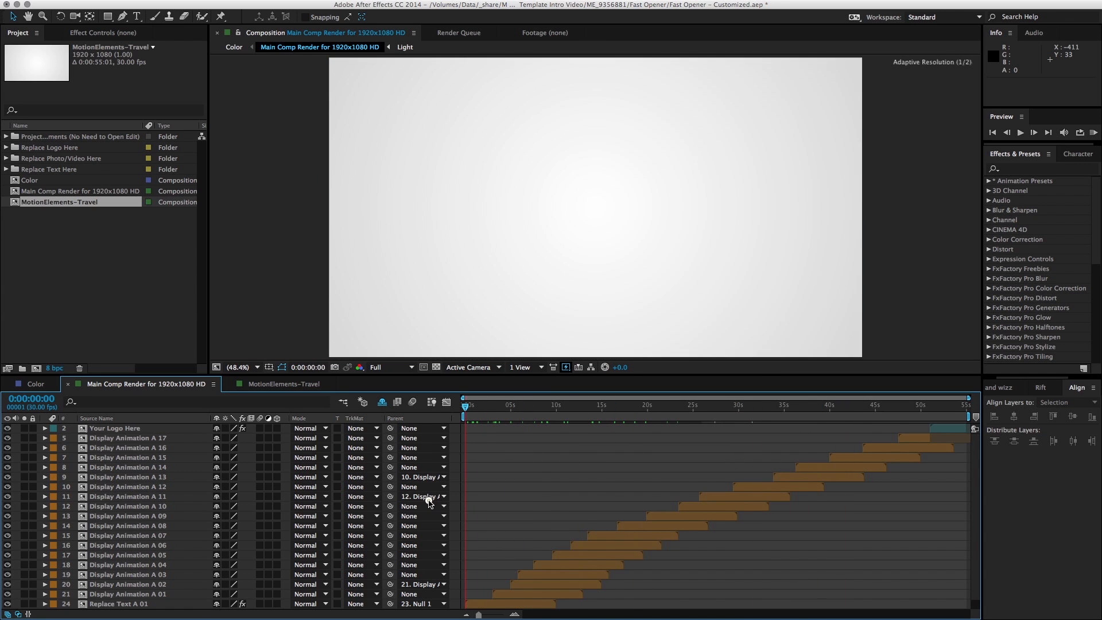
- Return to the MotionElements-Travel composition, move to about 2 seconds, and select the Replace Text A 01 and Replace Text A 02 layers in turn
left_click(289, 385)
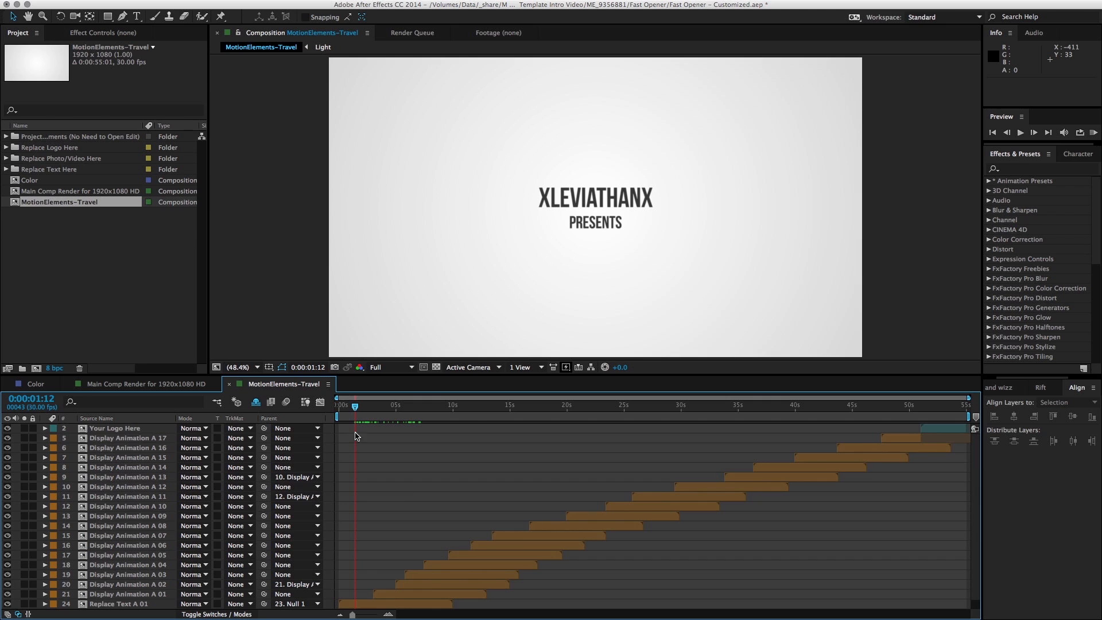
left_click_drag(355, 408, 364, 409)
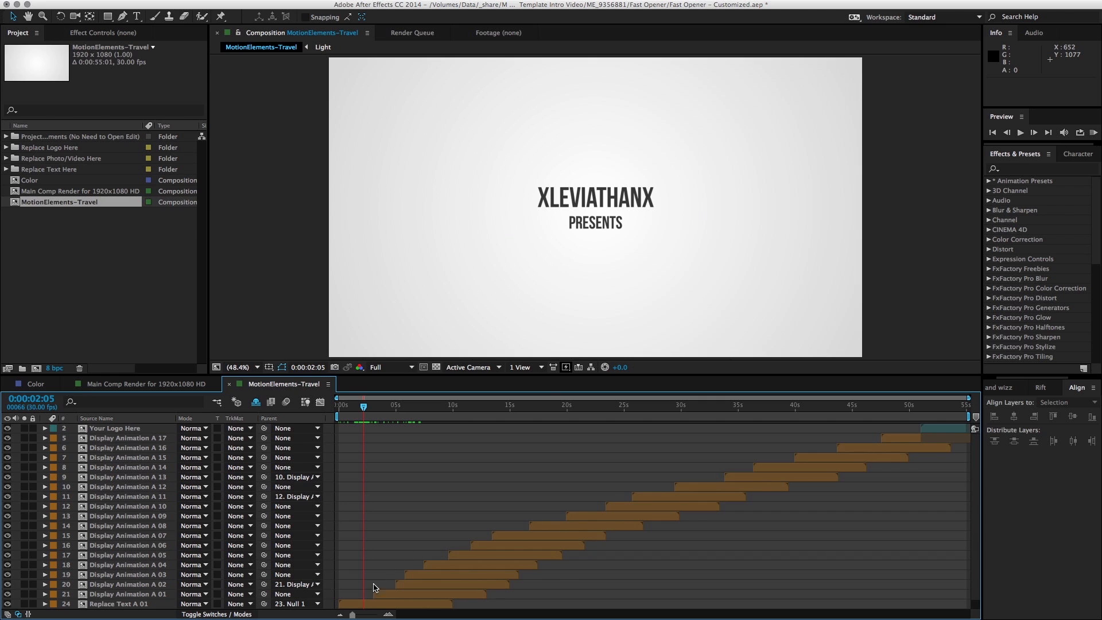
left_click(365, 603)
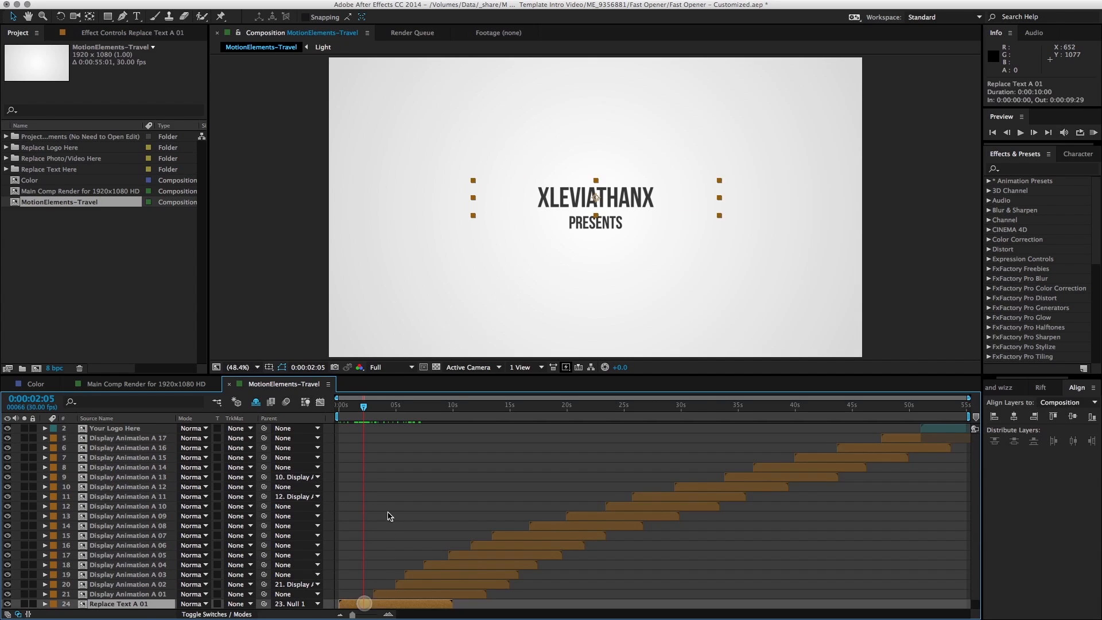
scroll(385, 513, "down", 1)
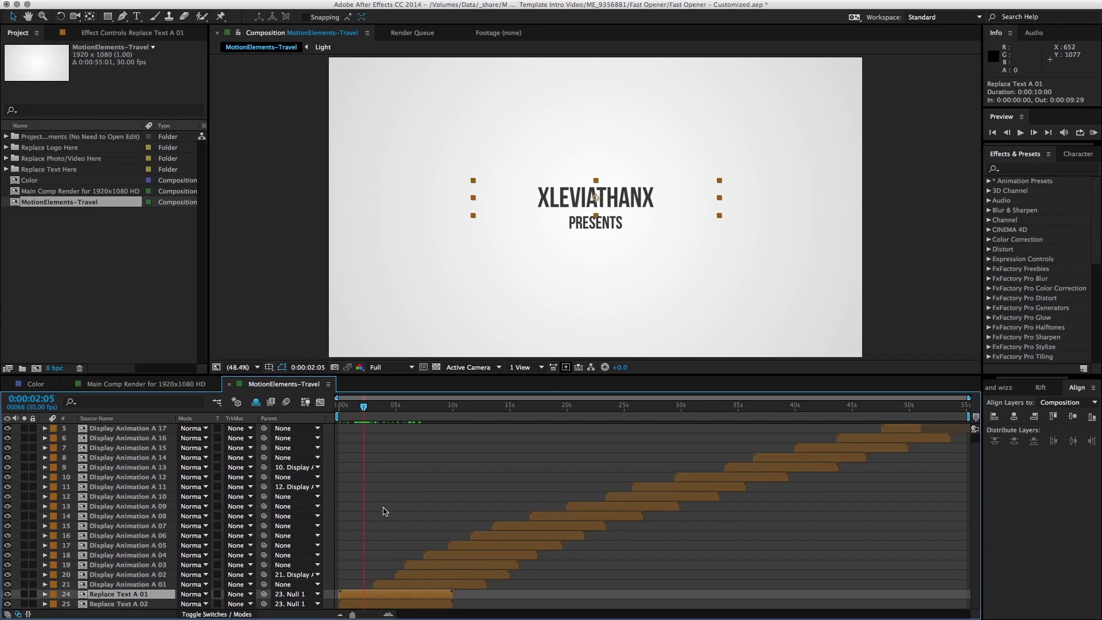
left_click(363, 603)
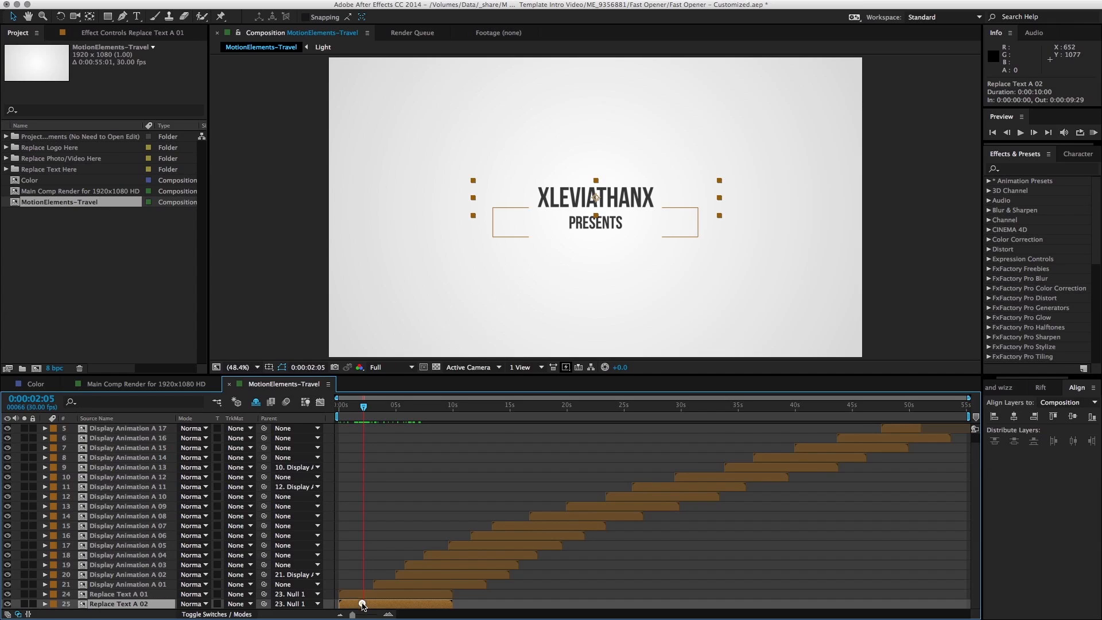
- Solo the Replace Text A 02 and Replace Text A 01 layers in turn, switching each solo off again
left_click(24, 604)
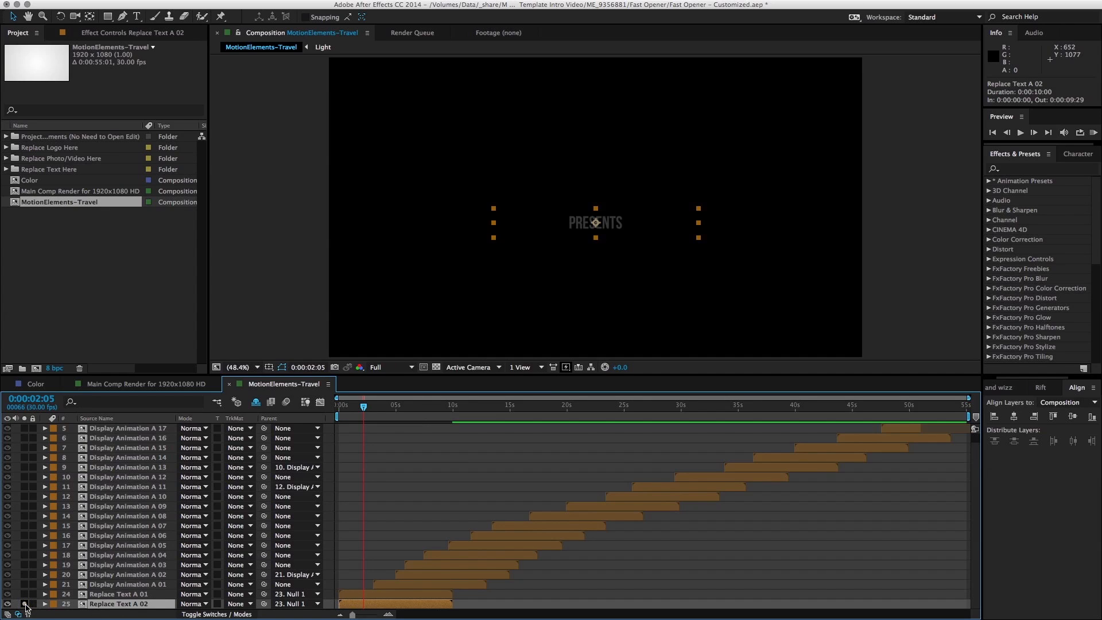
left_click(24, 604)
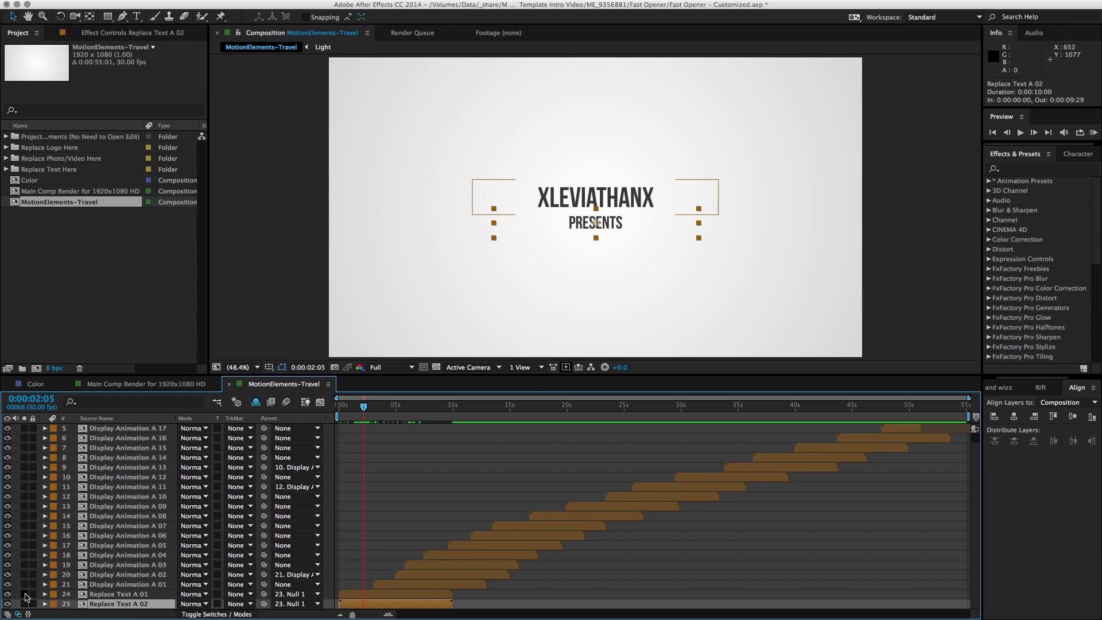
left_click(25, 593)
left_click(25, 594)
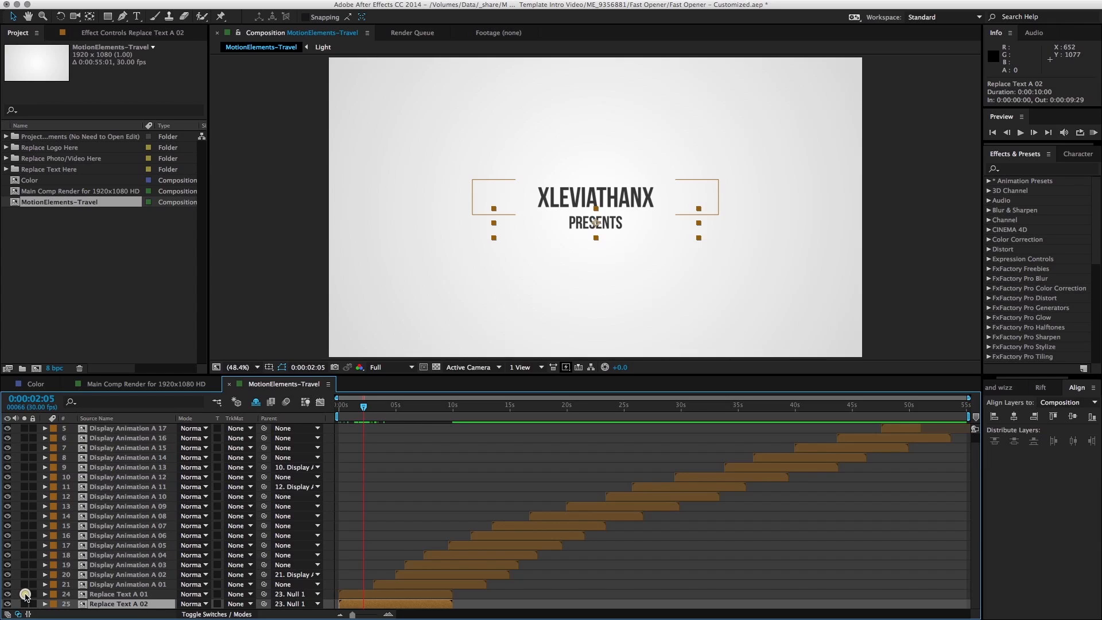
- Open the Replace Text A 01 composition and replace its XLEVIATHANX text with MOTIONELEMENTS
left_click(113, 593)
left_click(358, 591)
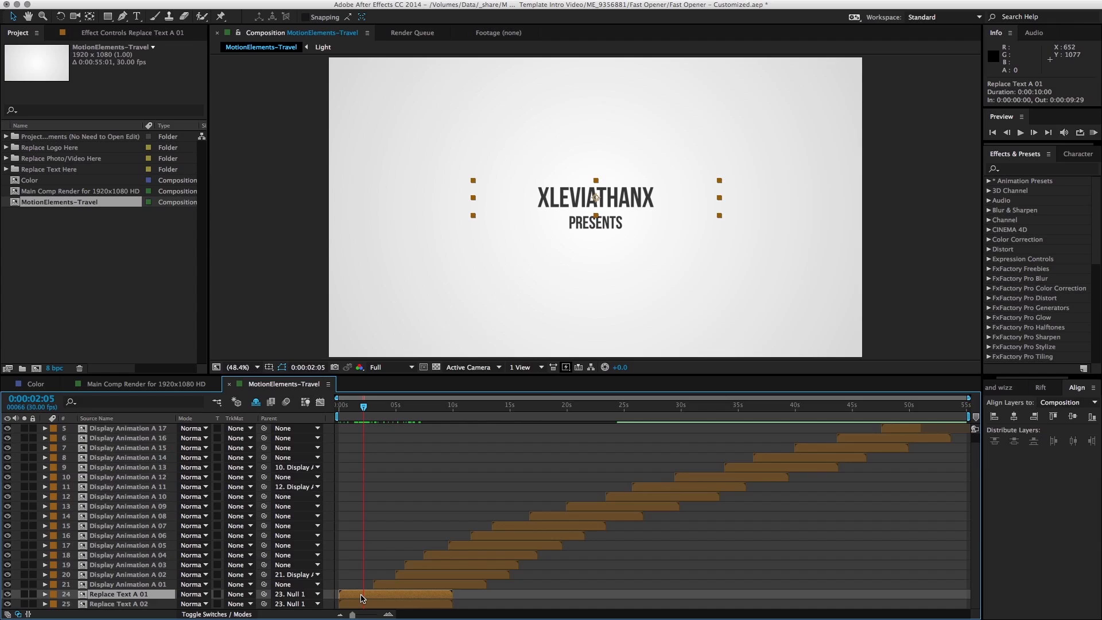
double_click(362, 598)
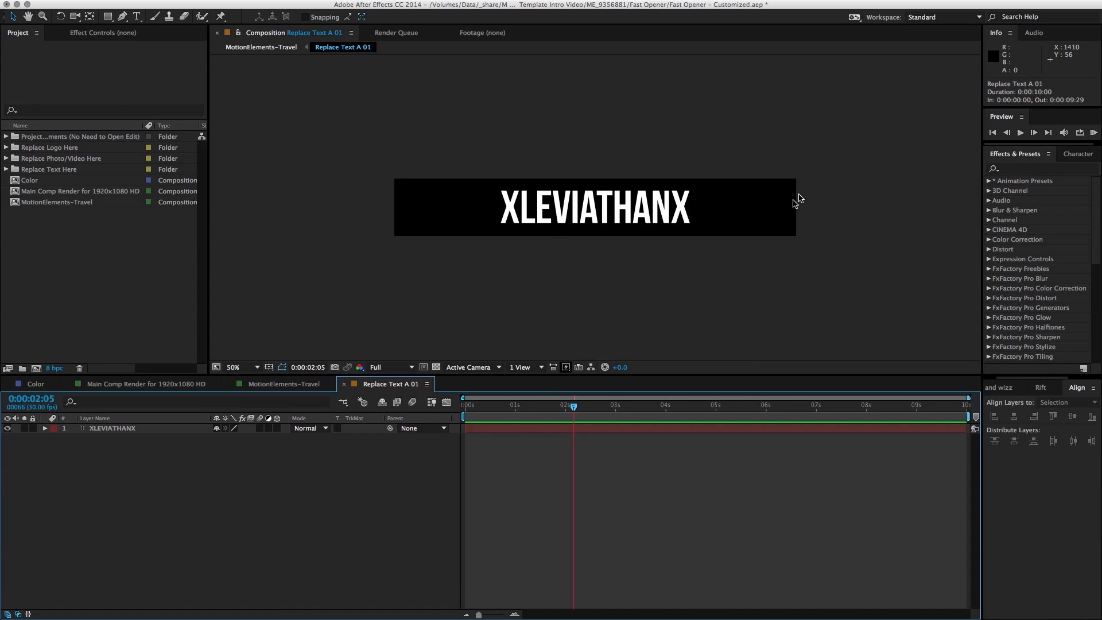
left_click(113, 428)
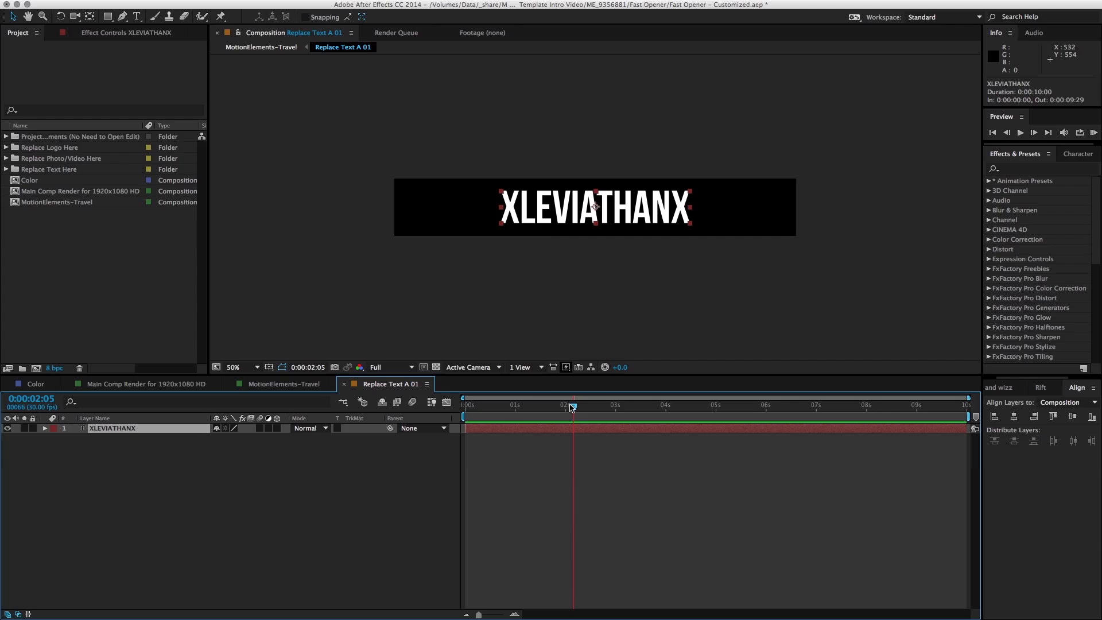
double_click(559, 429)
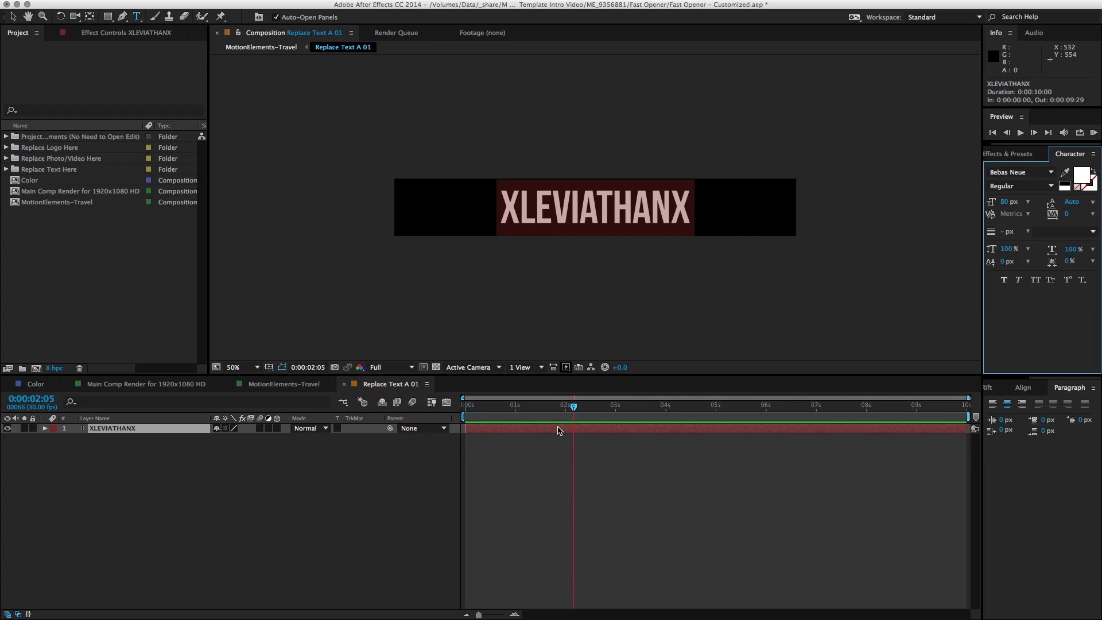
type("O")
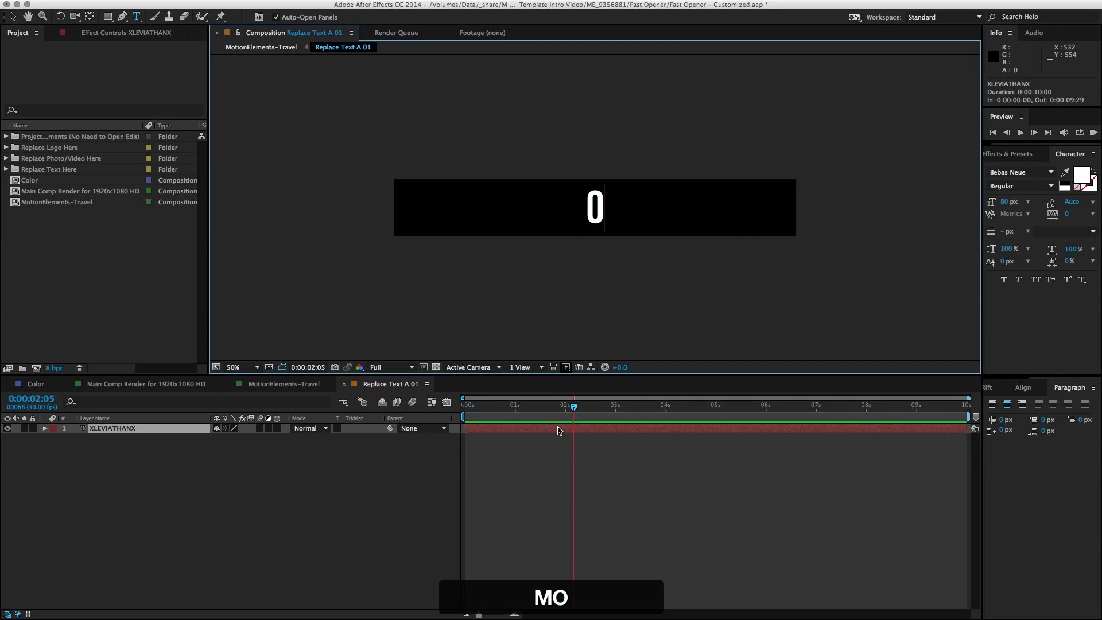
key("BackSpace")
type("MOTIONELE")
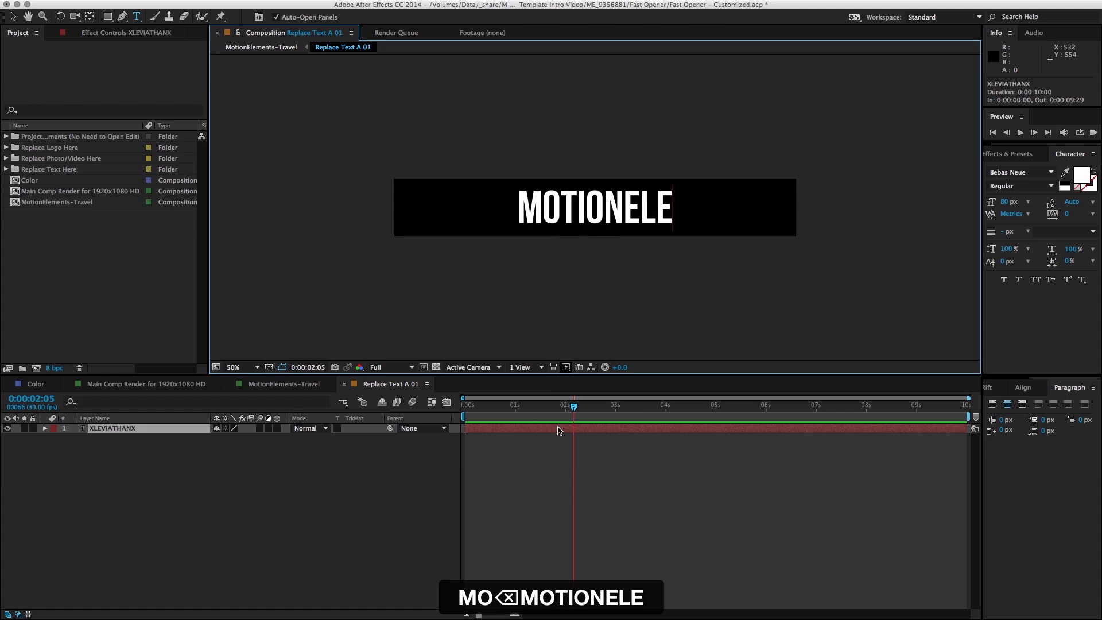
type("MENTS")
key("KP_Enter")
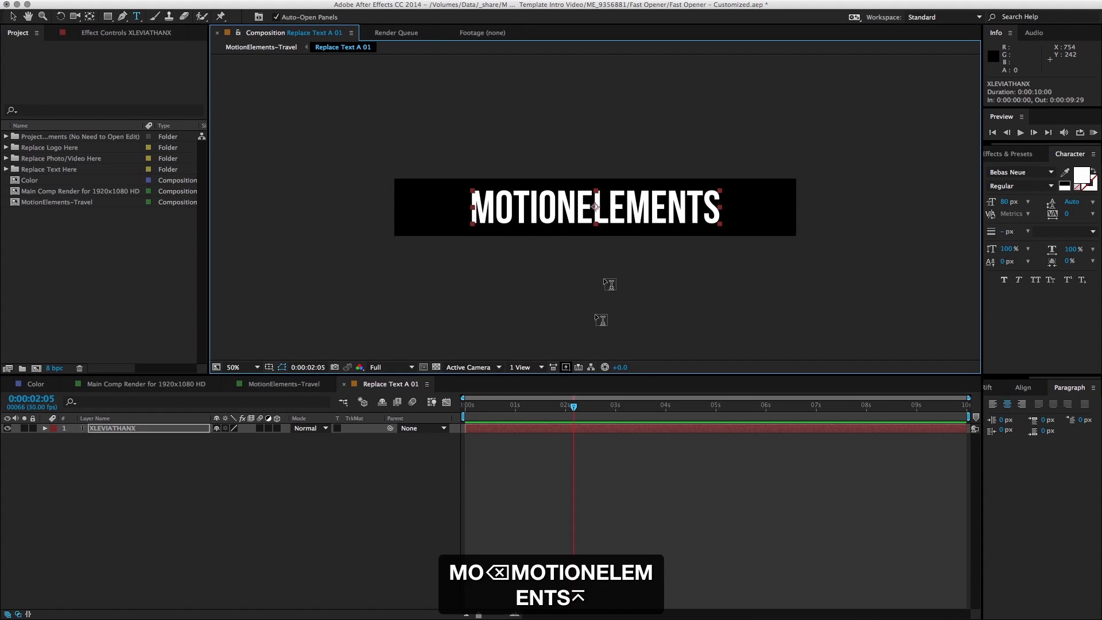
key("v")
left_click(541, 463)
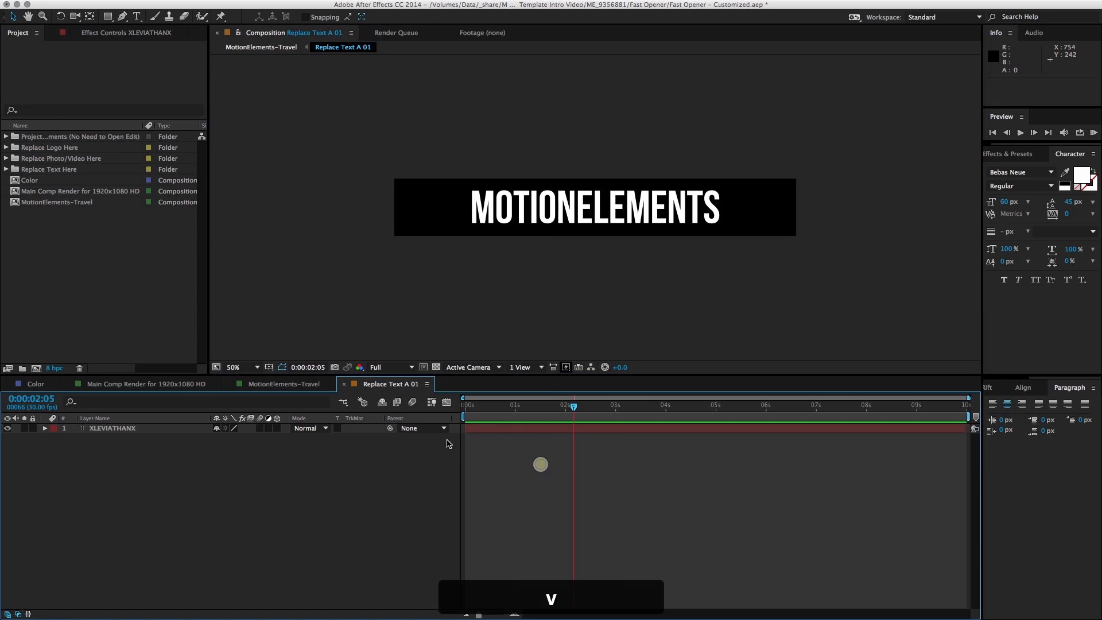
- Check the title in MotionElements-Travel, go back to Replace Text A 01, and return to MotionElements-Travel through the composition mini-flowchart
left_click(272, 384)
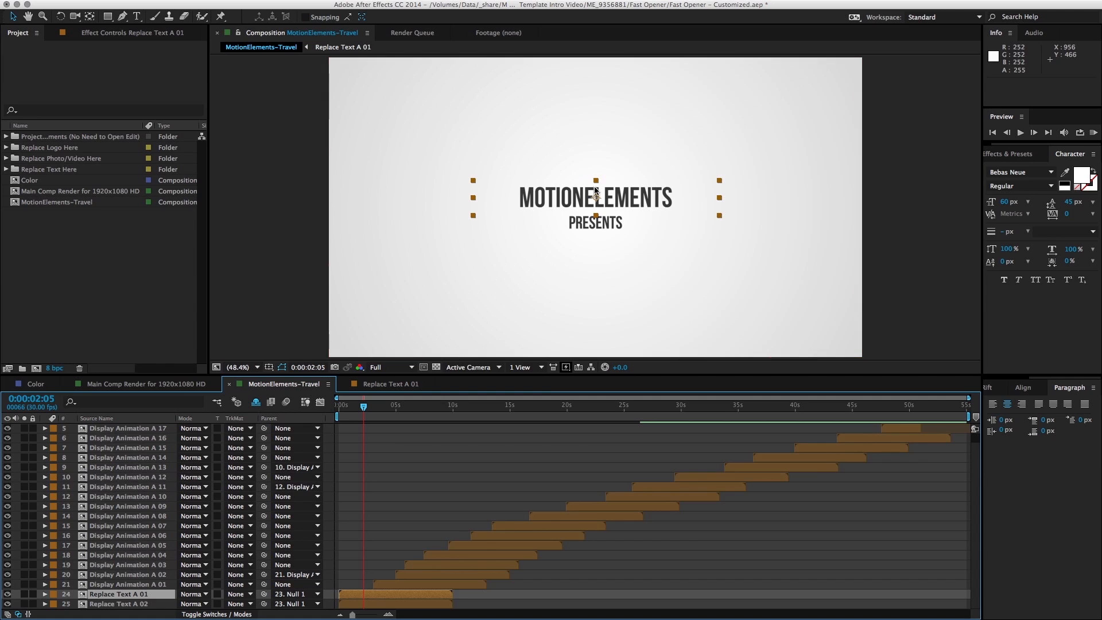
left_click(378, 388)
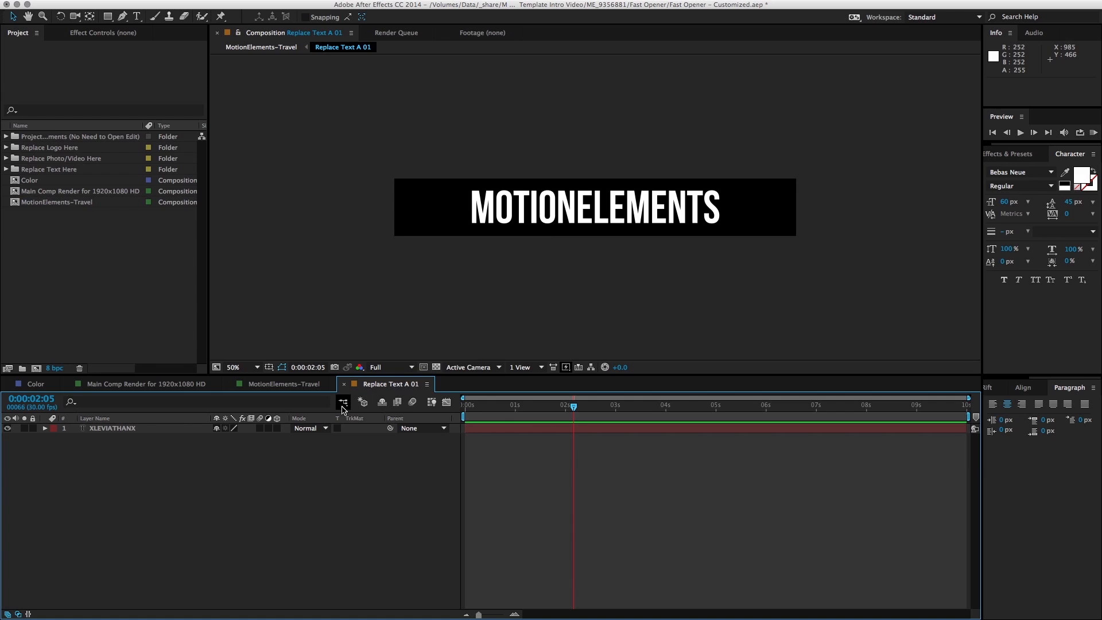
left_click(342, 404)
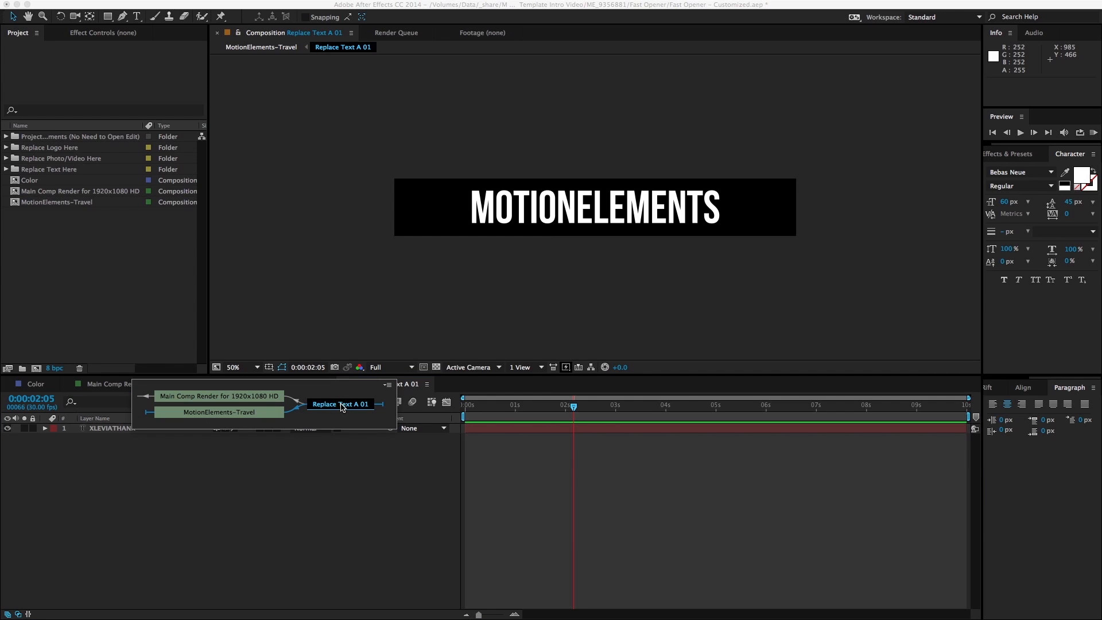
left_click(231, 417)
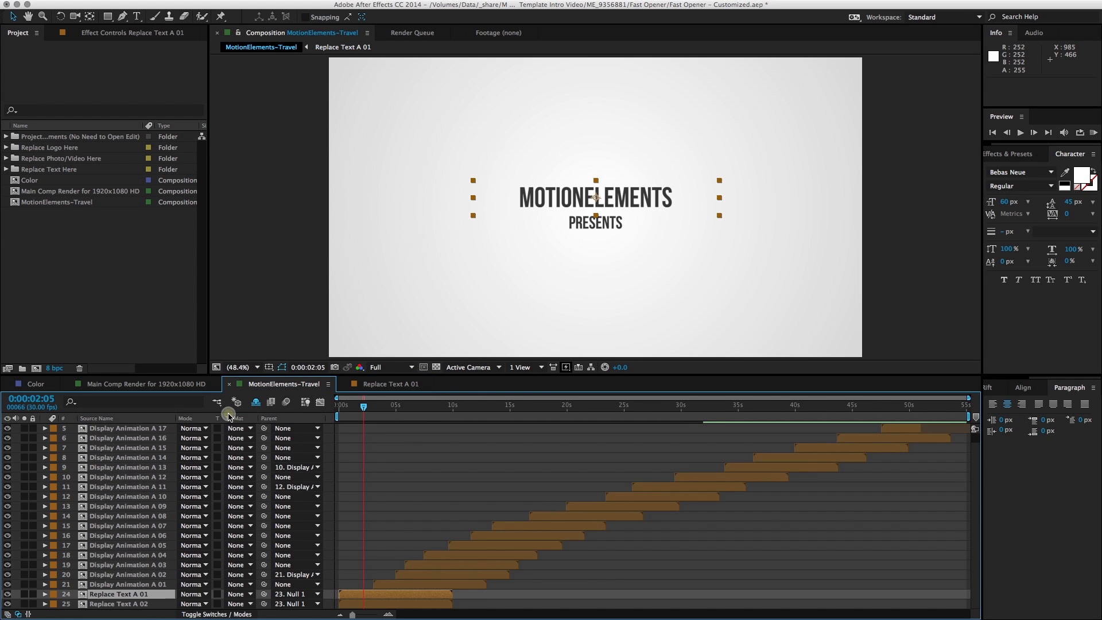
- Close the Replace Text A 01 composition and undo the change to its title text
left_click(346, 385)
left_click(346, 385)
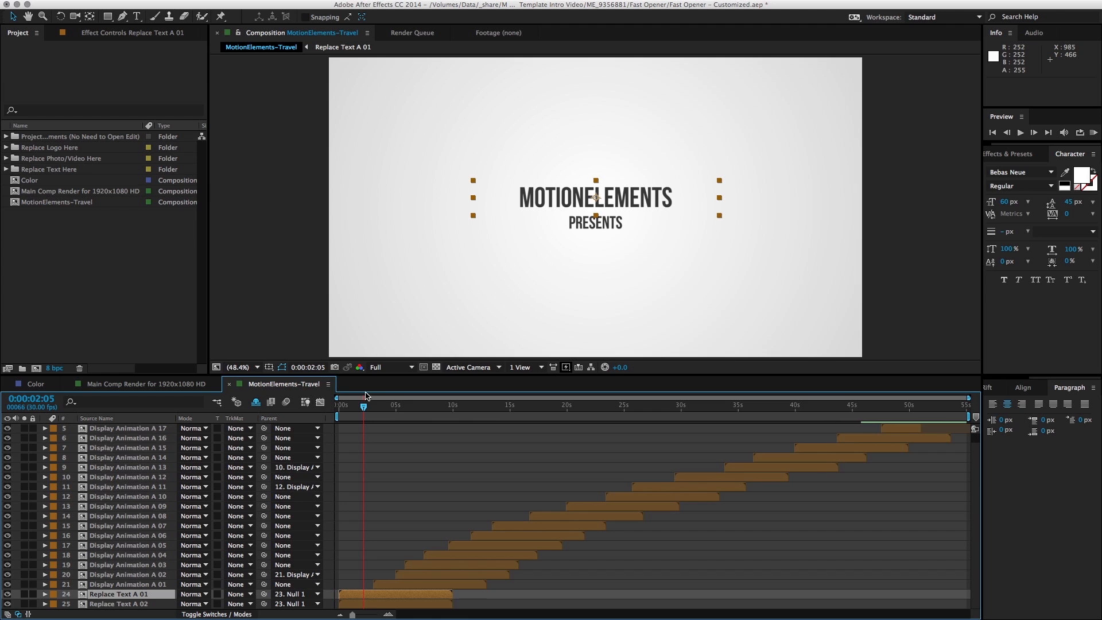
mouse_move(371, 412)
left_mouse_down()
mouse_move(330, 416)
mouse_move(383, 424)
mouse_move(363, 425)
left_mouse_up()
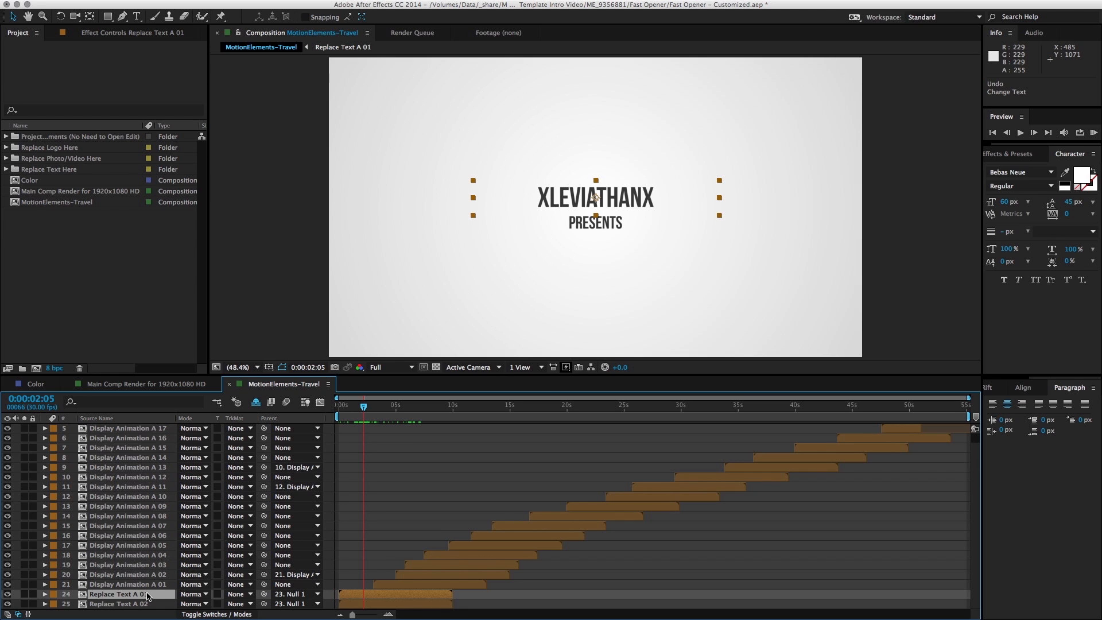
- Identify the title layer by selecting the lowest layers in turn, then solo Replace Text A 01 and turn its solo off
left_click(388, 598)
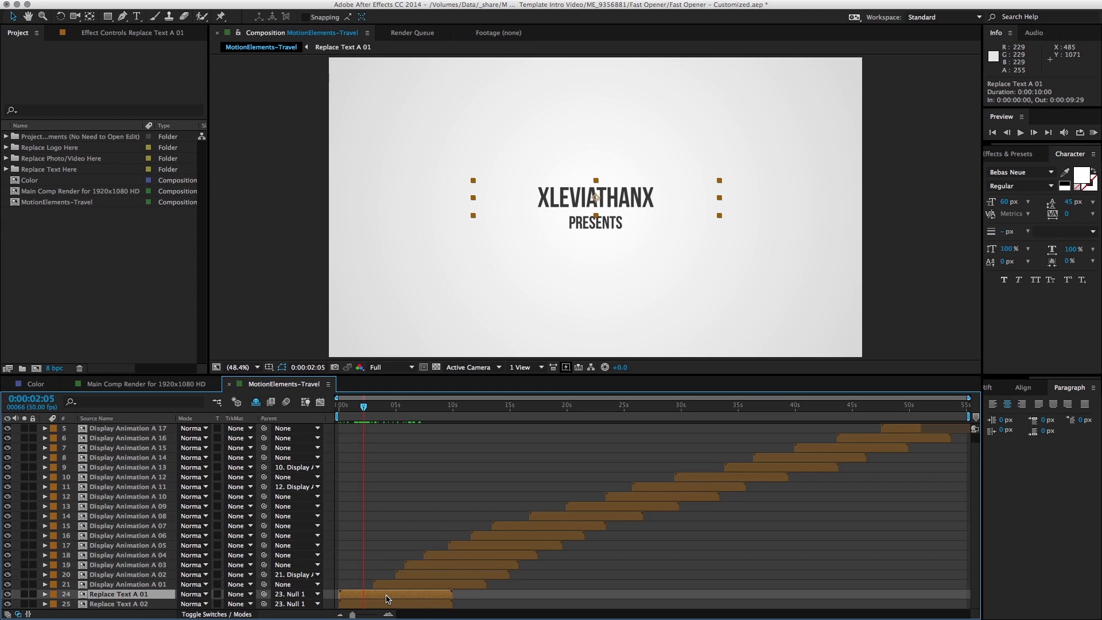
left_click(402, 585)
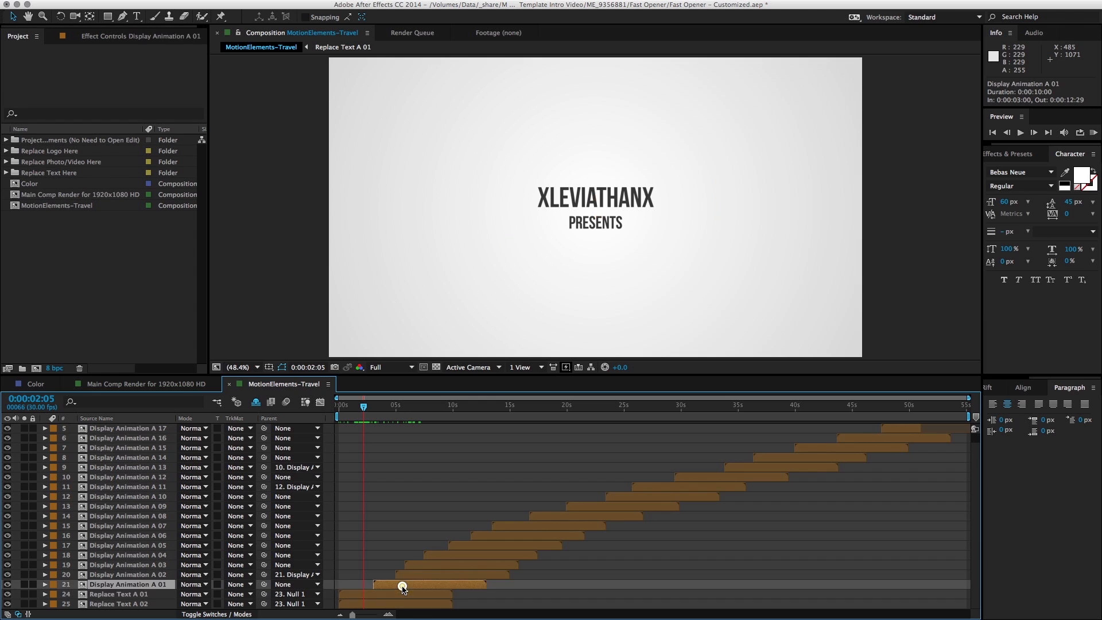
left_click(402, 593)
left_click(378, 605)
left_click(376, 595)
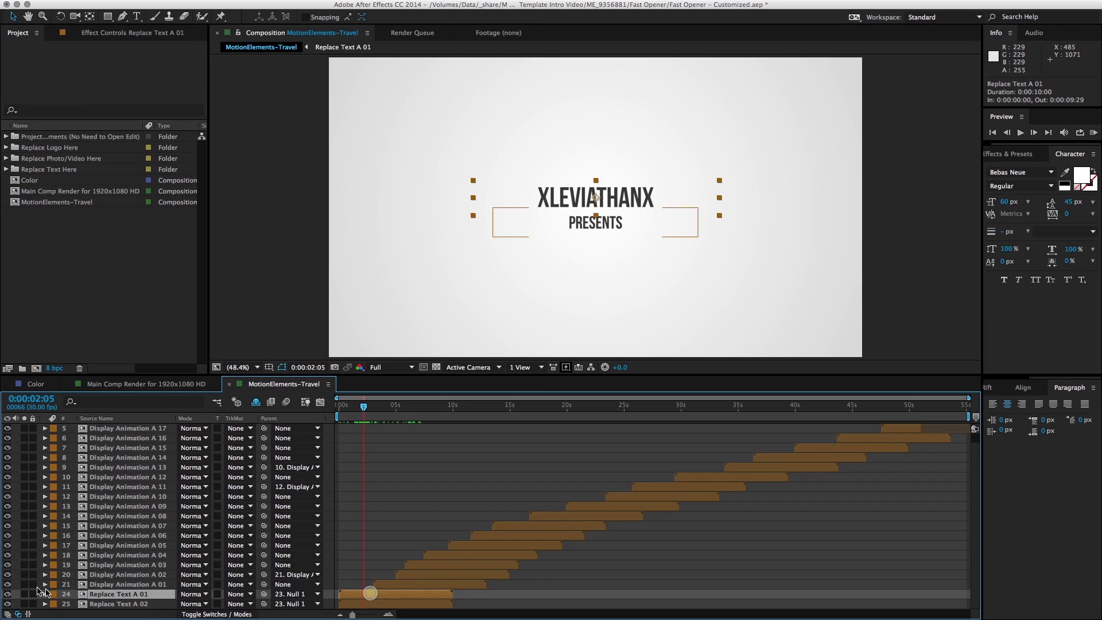
left_click(24, 595)
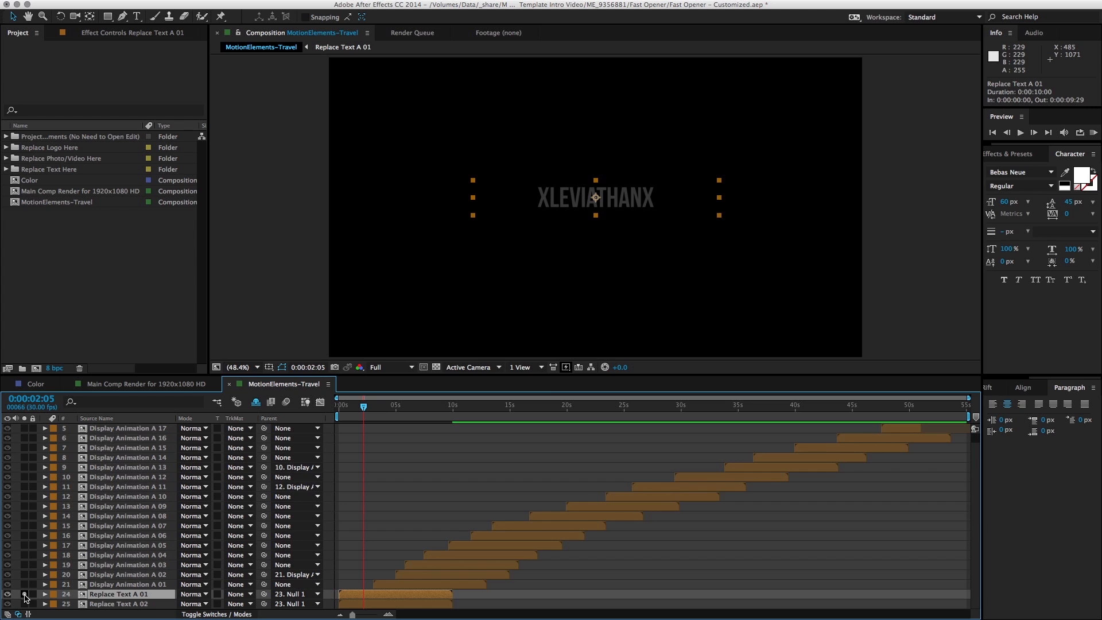
left_click(24, 594)
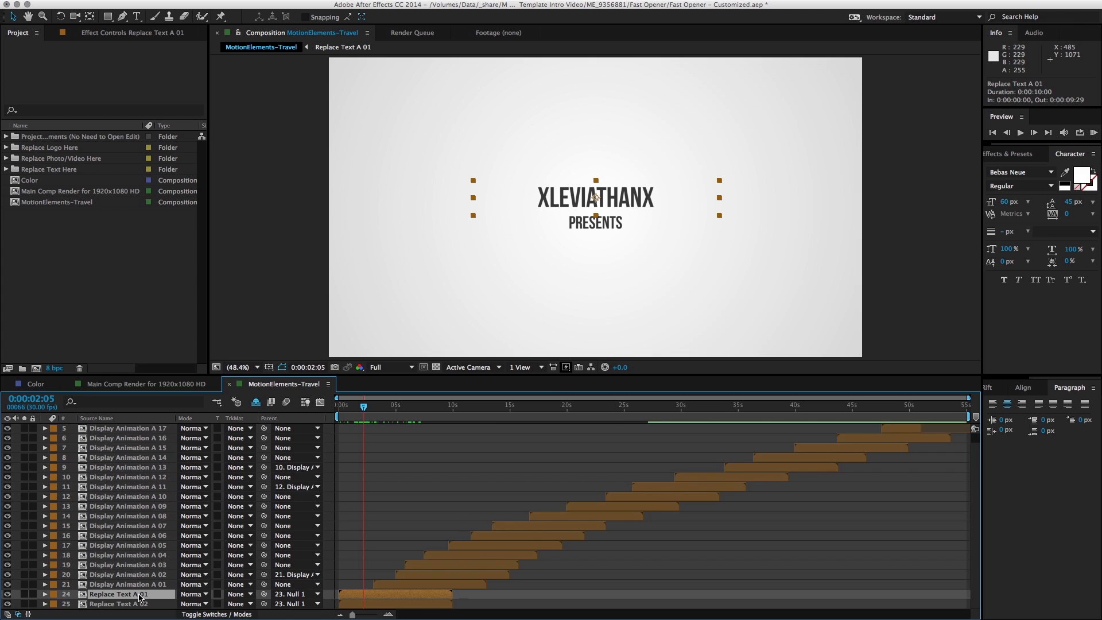
- Open the Replace Text A 01 composition and replace its XLEVIATHANX text with 모션엘리먼츠
double_click(139, 596)
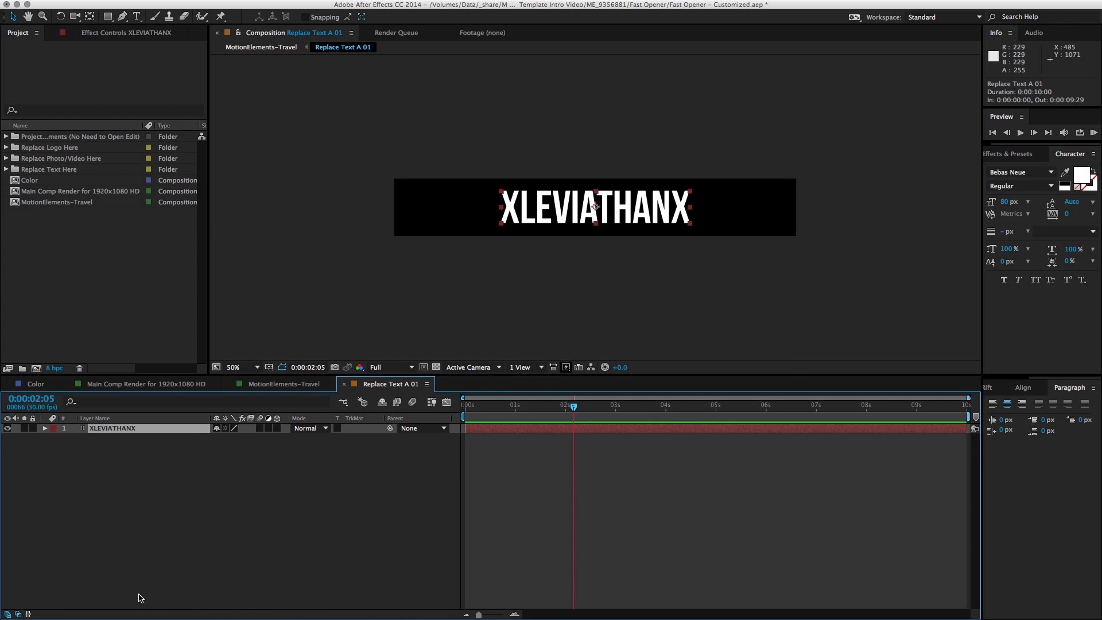
left_click(582, 430)
double_click(529, 431)
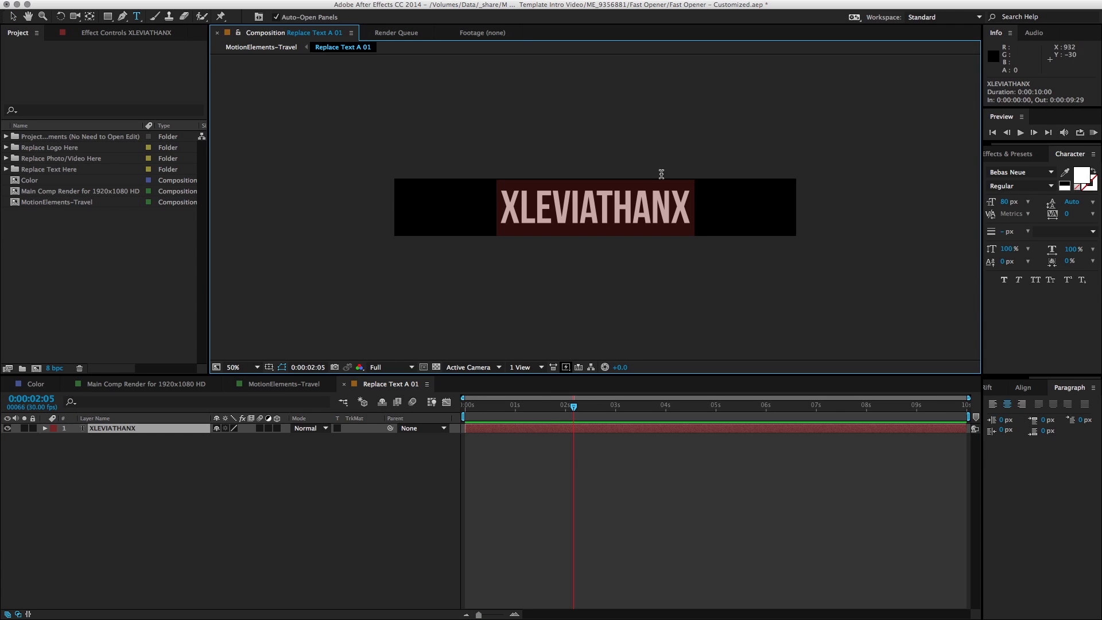
type("모션엘리먼츠")
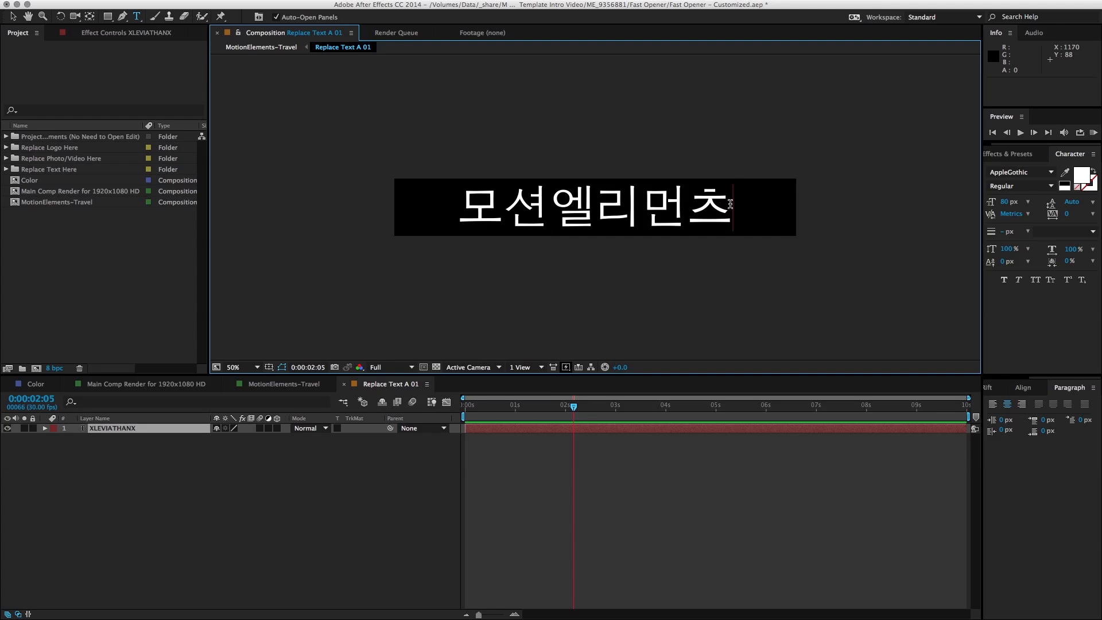
- Set the font of the whole 모션엘리먼츠 title to Noto Sans CJK KR
left_click_drag(729, 203, 759, 207)
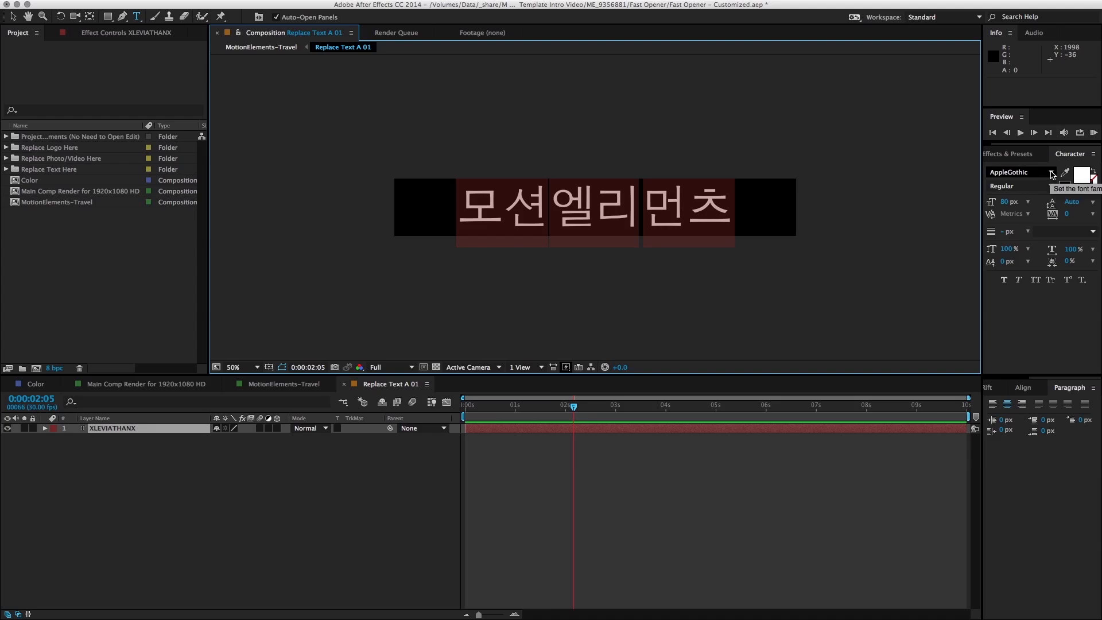
left_click(1052, 174)
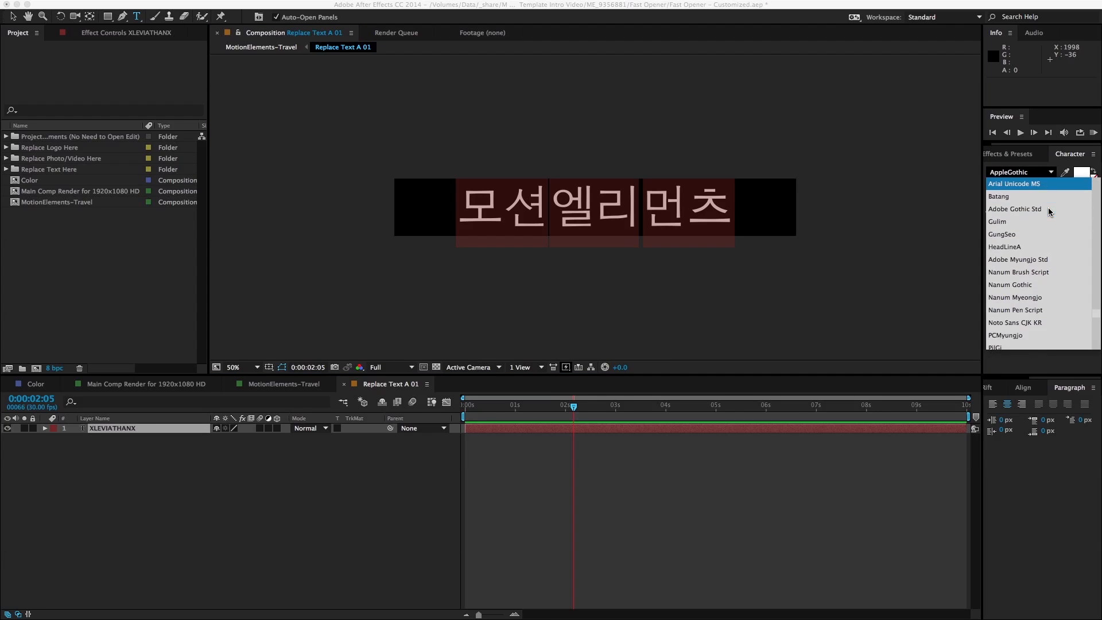
left_click(1032, 171)
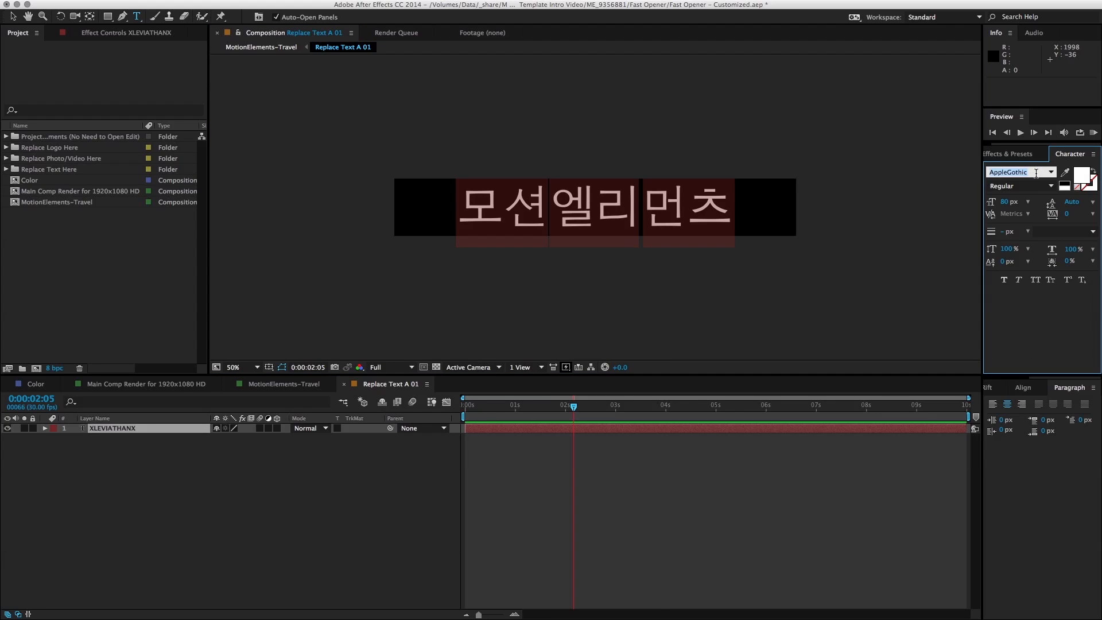
type("noto cj")
key("Right")
key("Right")
key("shift+Right")
key("shift+Right")
type("KR")
key("Return")
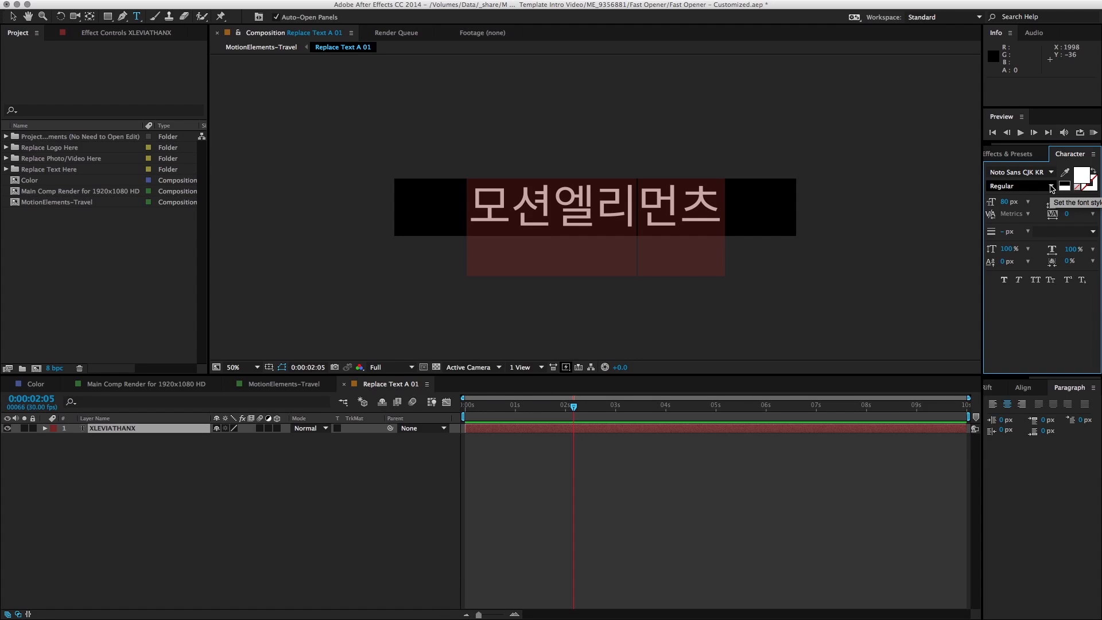
- Give the 모션엘리먼츠 title the Bold style and Optical kerning, and close the Replace Text A 01 composition
left_click(1052, 188)
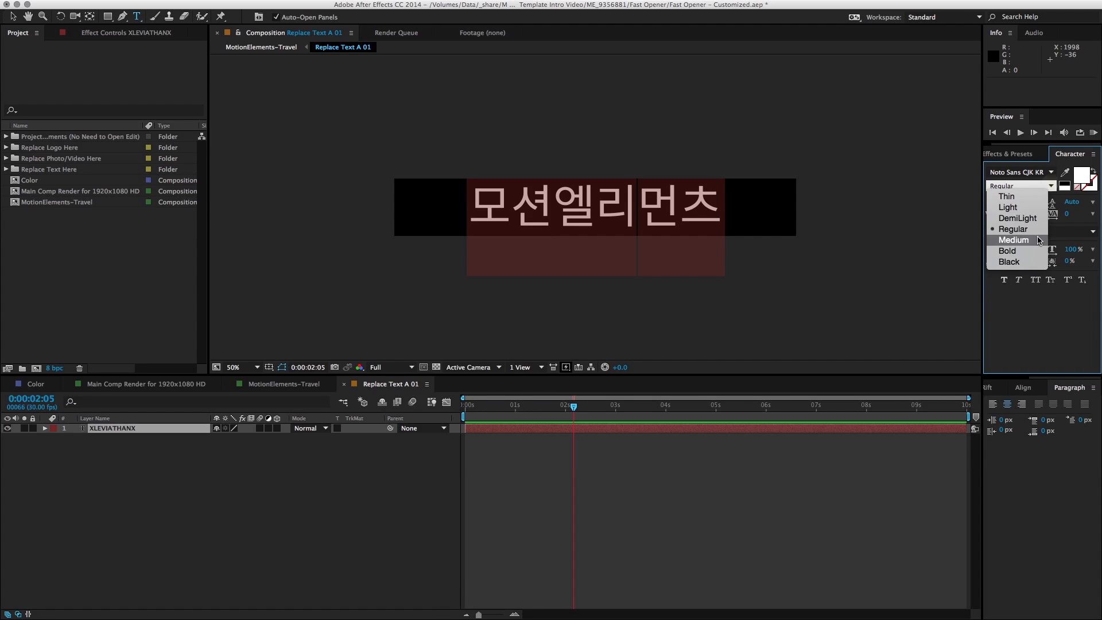
left_click(1036, 252)
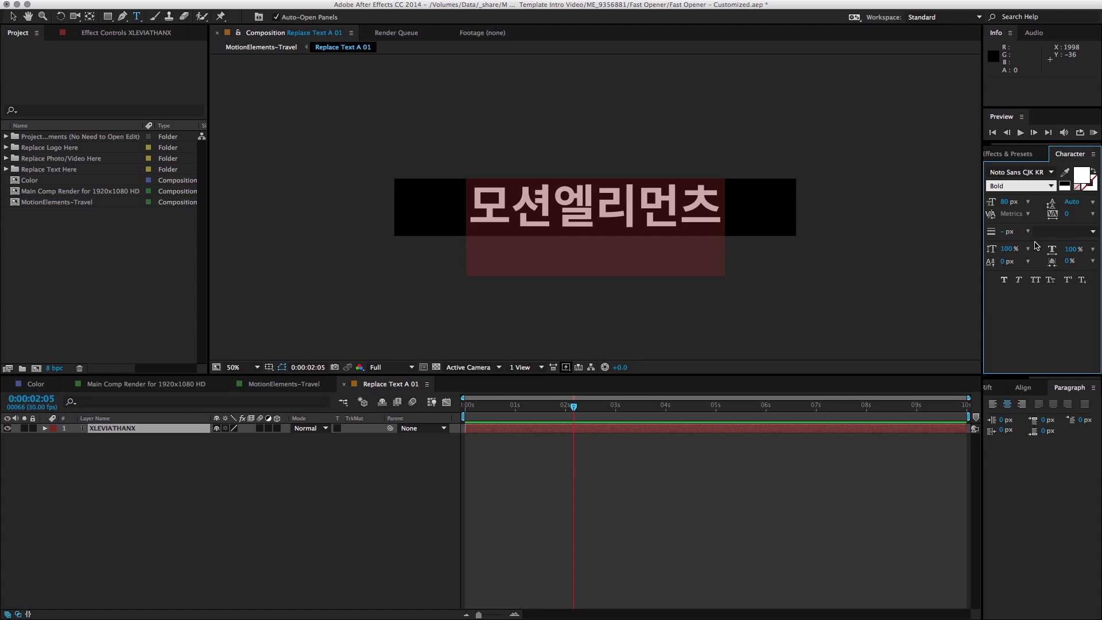
left_click(1027, 214)
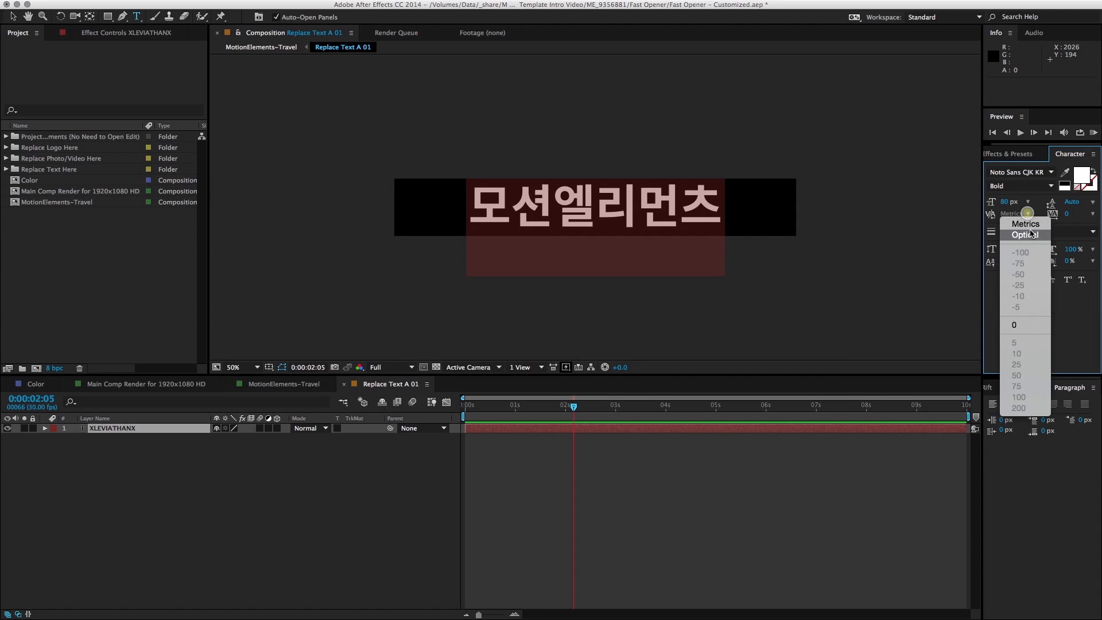
left_click(1031, 234)
left_click(672, 209)
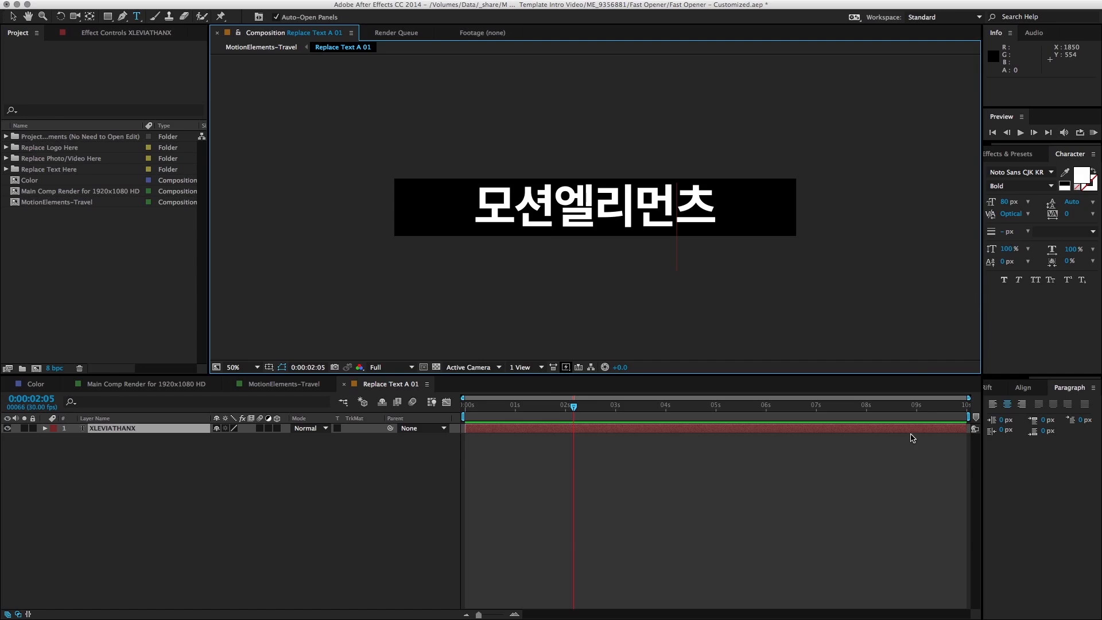
left_click(516, 466)
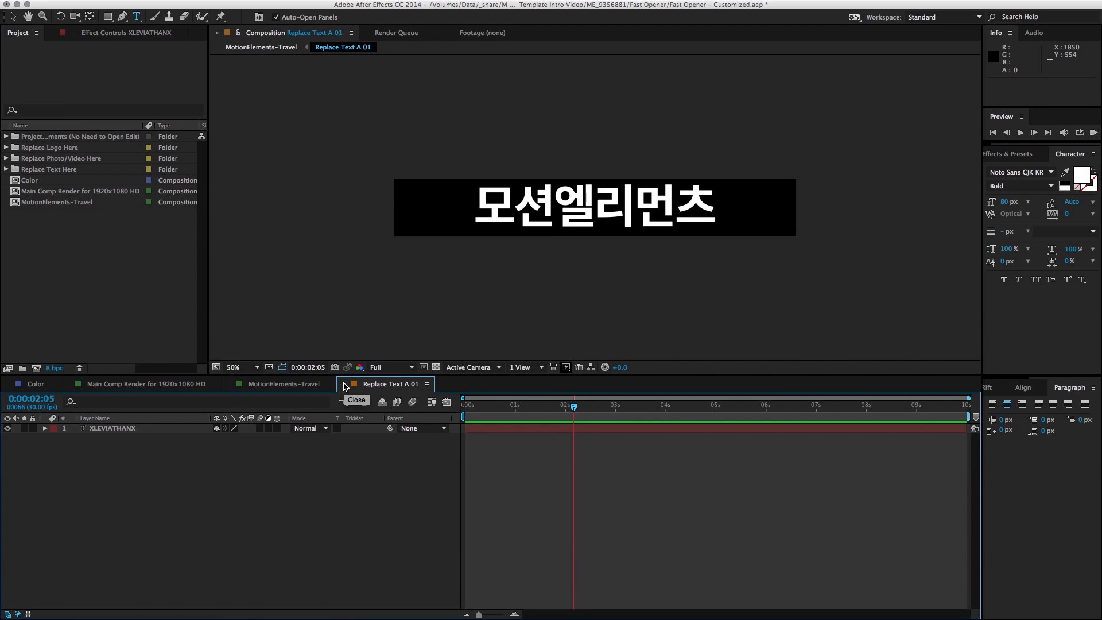
left_click(345, 387)
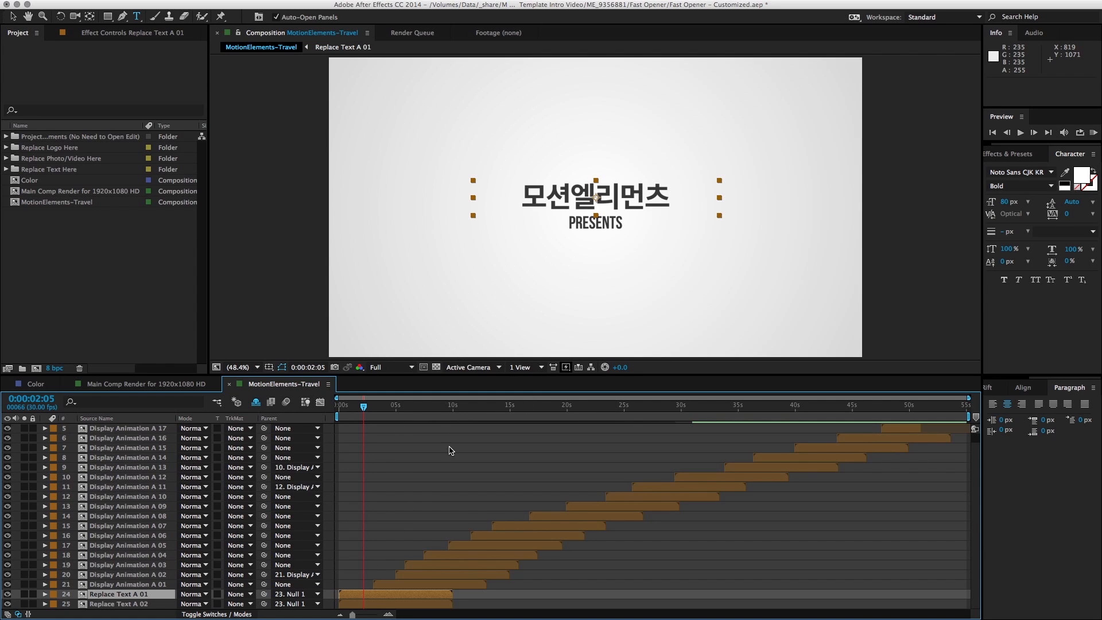
- Open the Replace Text A 02 composition and replace its PRESENTS text with 제공
key("v")
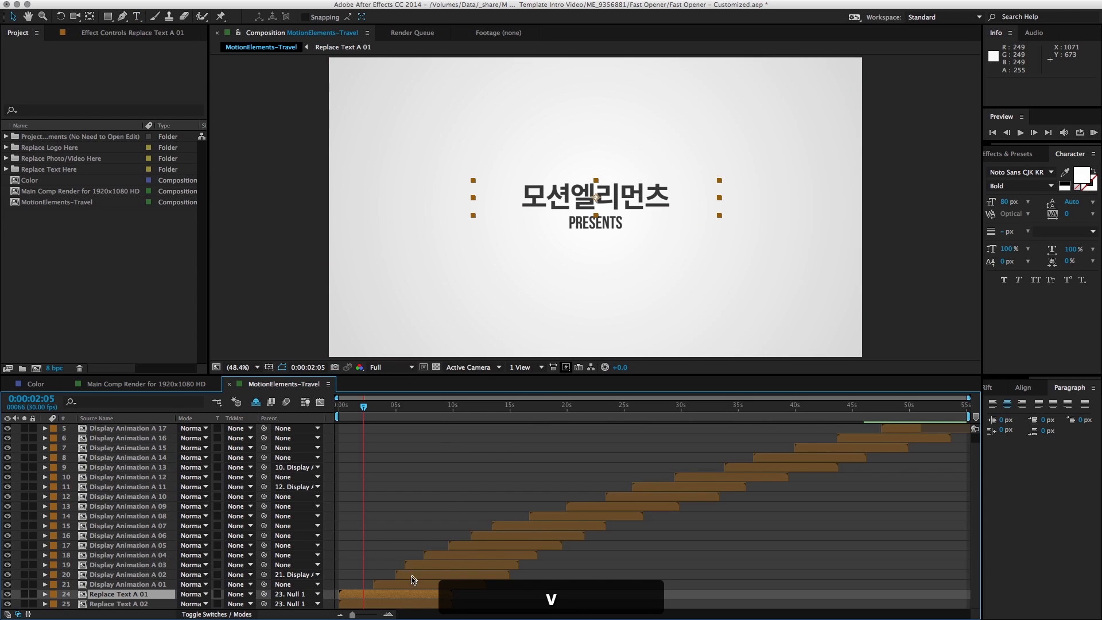
left_click(409, 603)
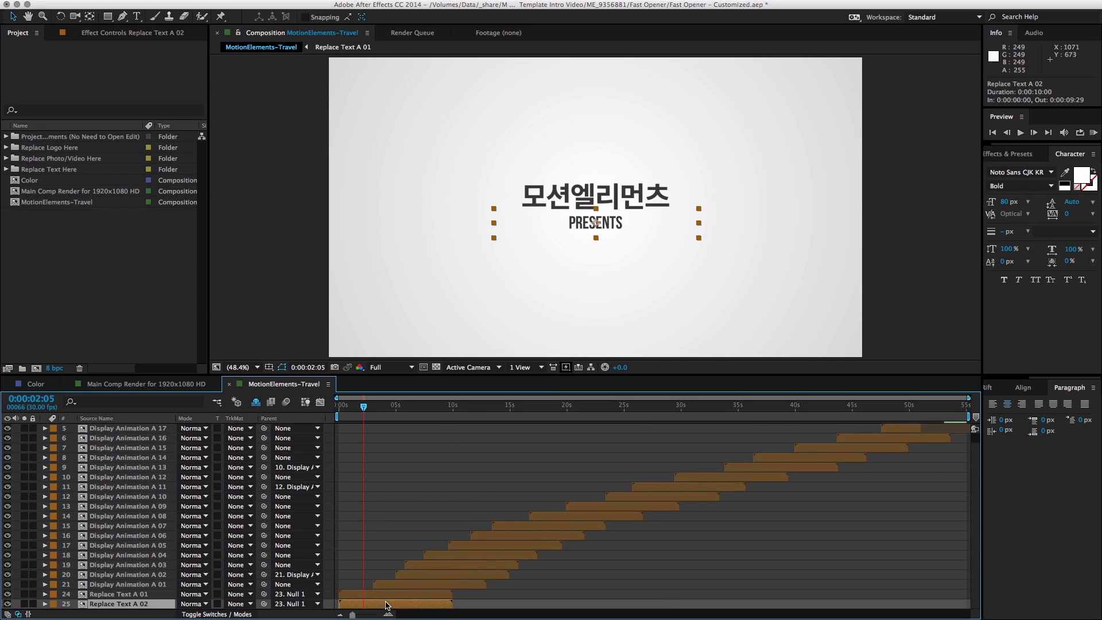
double_click(387, 604)
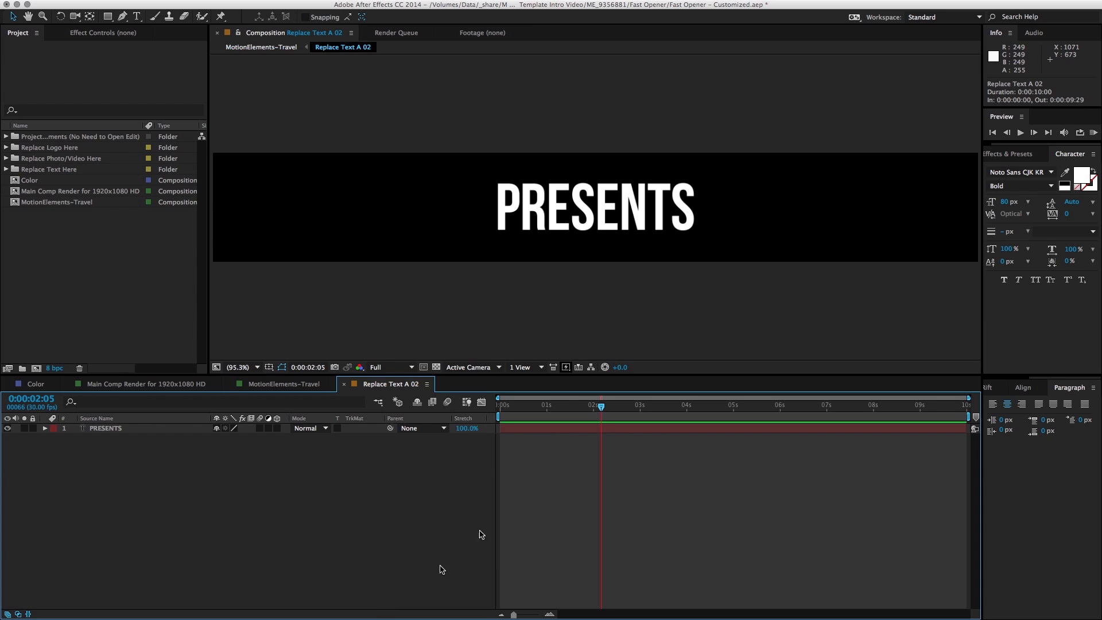
double_click(573, 428)
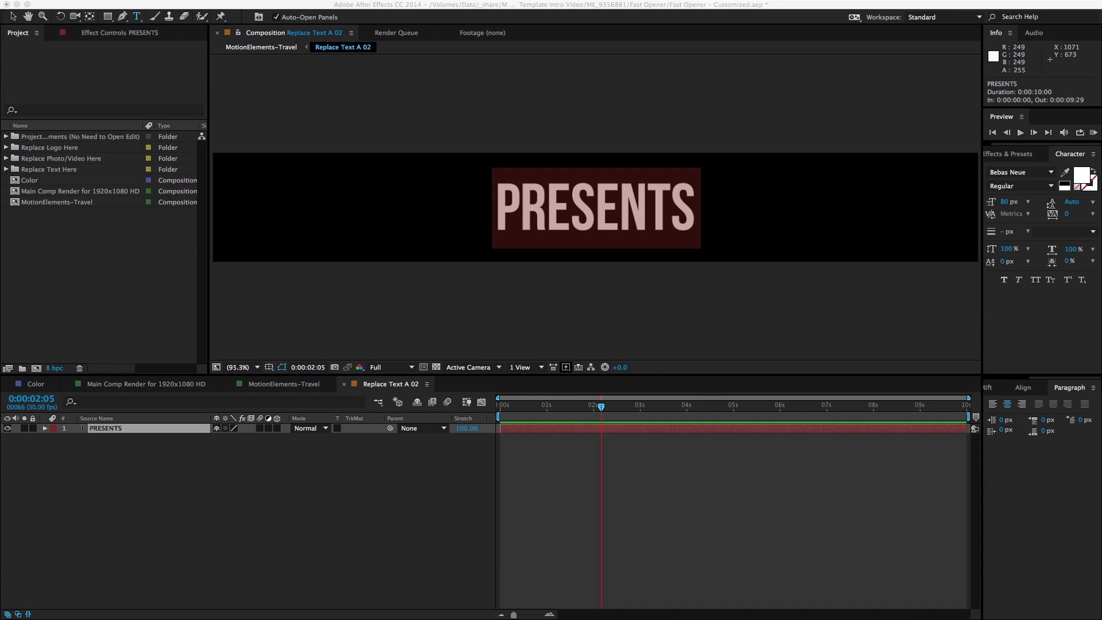
key("super+c")
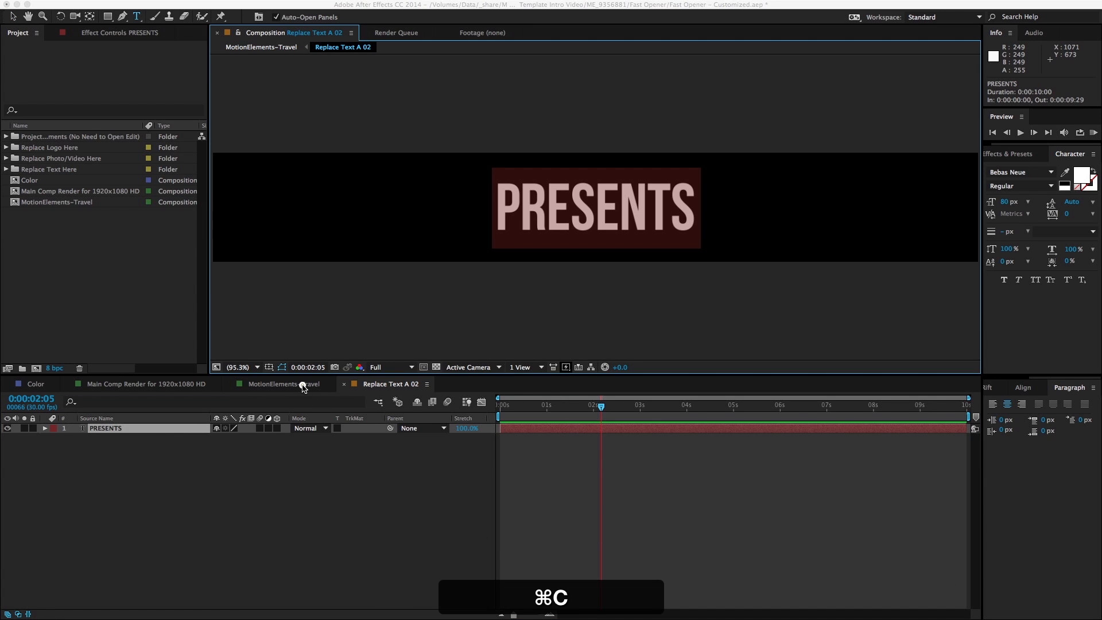
key("super+a")
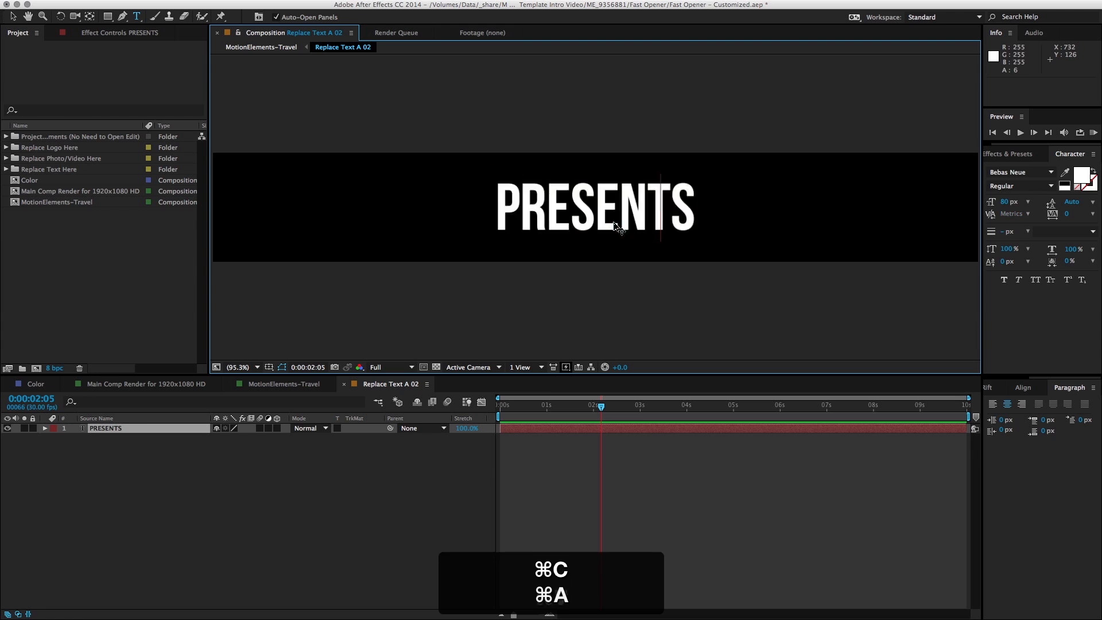
key("super+v")
- Set the font of the 제공 text to Noto Sans CJK KR
left_click(1025, 172)
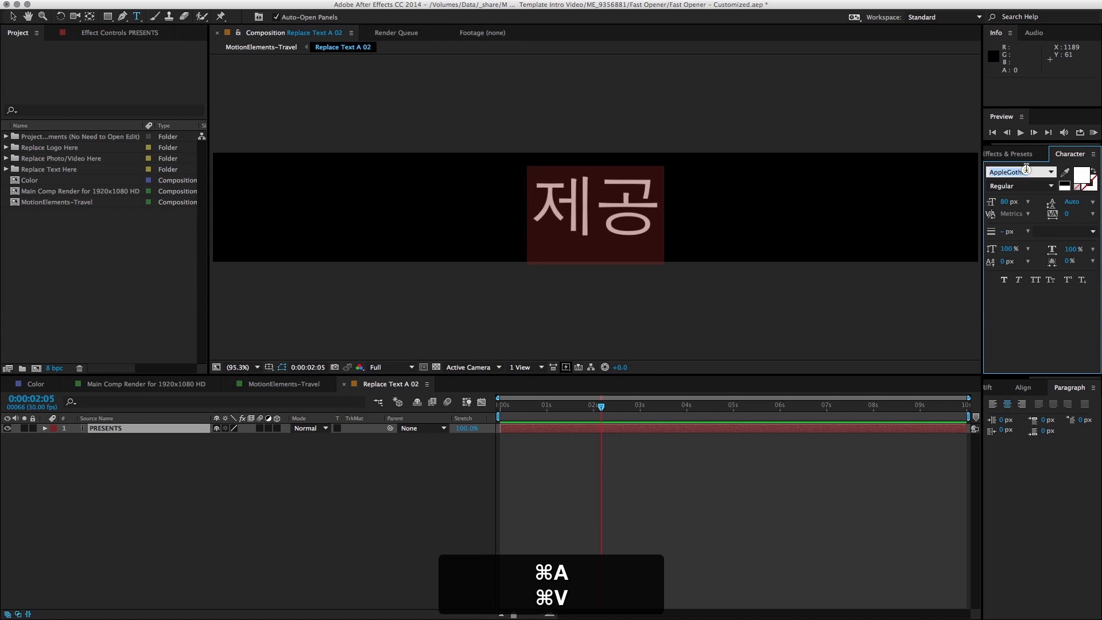
type("noto sans c")
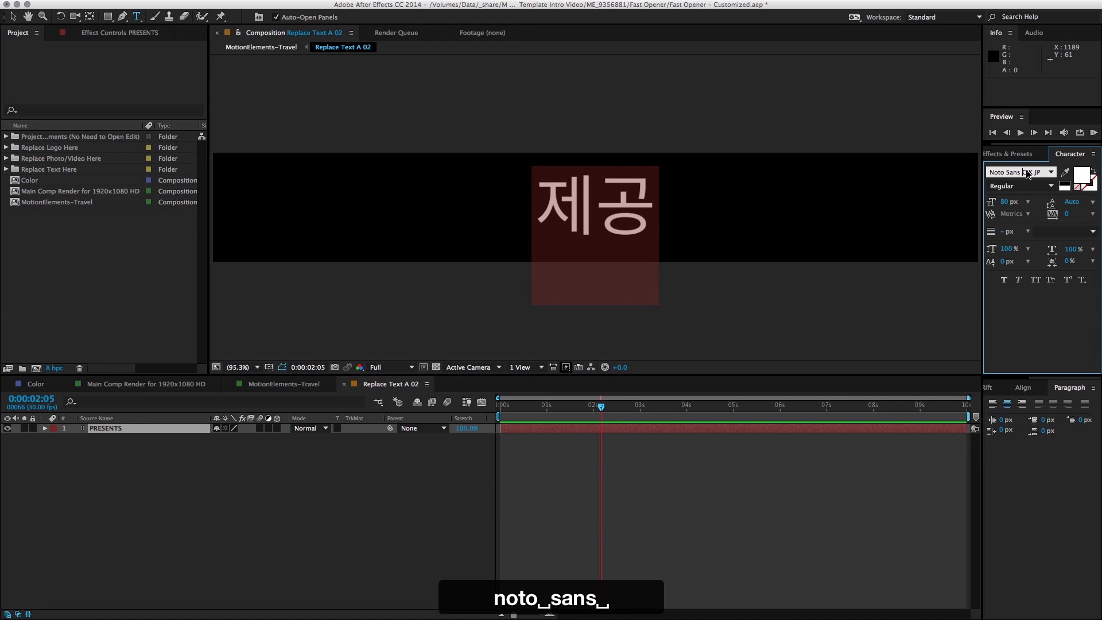
key("Right")
key("Right")
key("shift+Left")
key("shift+Left")
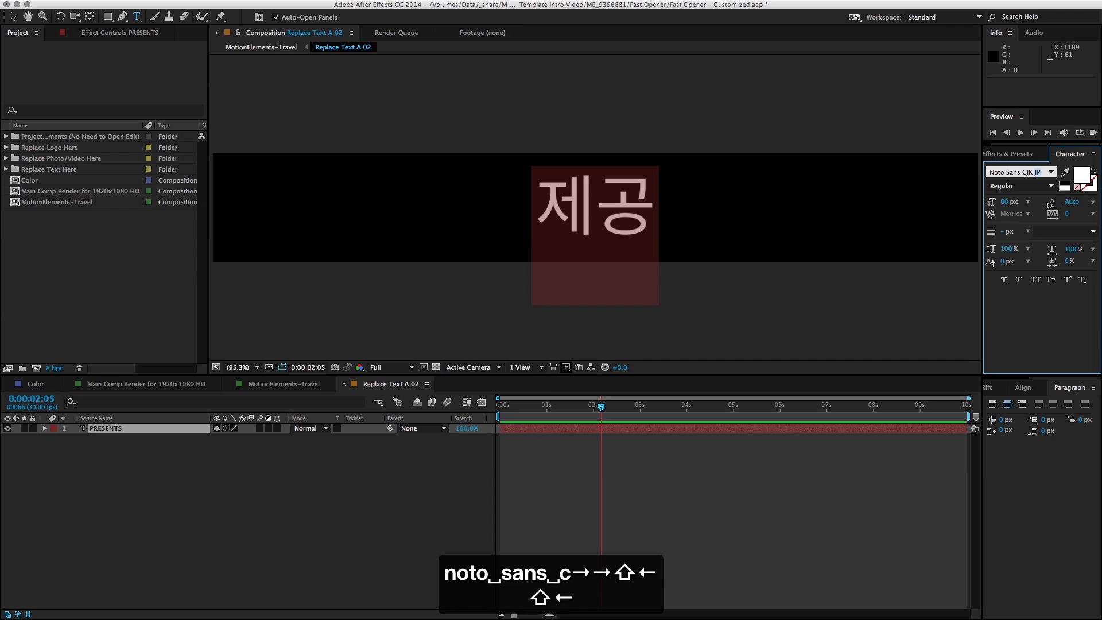
type("KR")
key("Return")
- Set the 제공 text's font style to Thin and close the Replace Text A 02 composition
left_click(1044, 182)
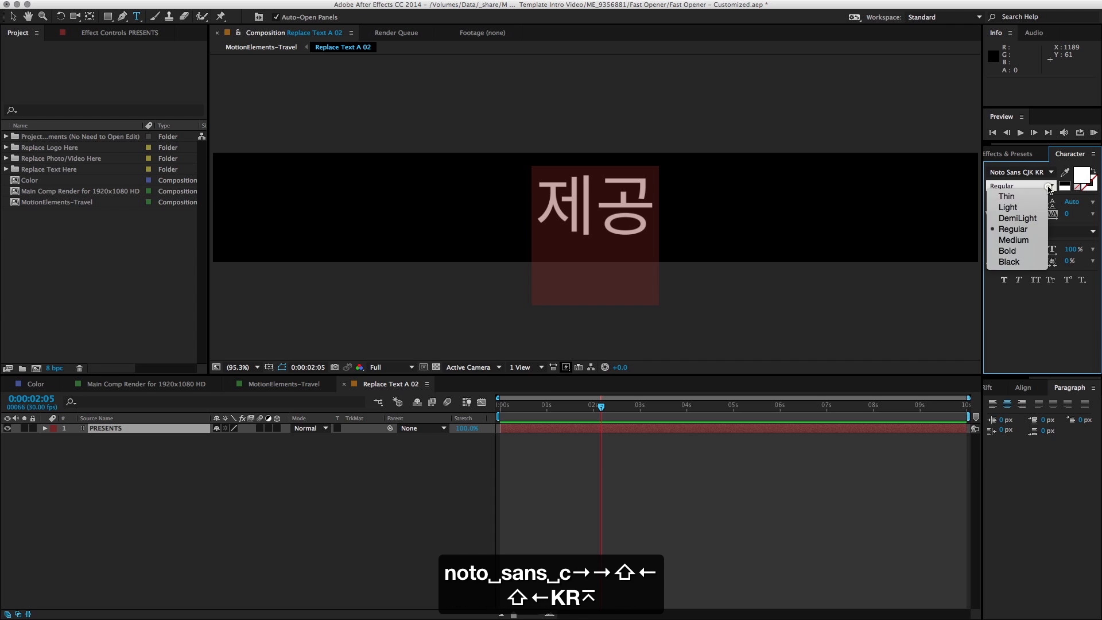
left_click(1043, 184)
left_click(351, 509)
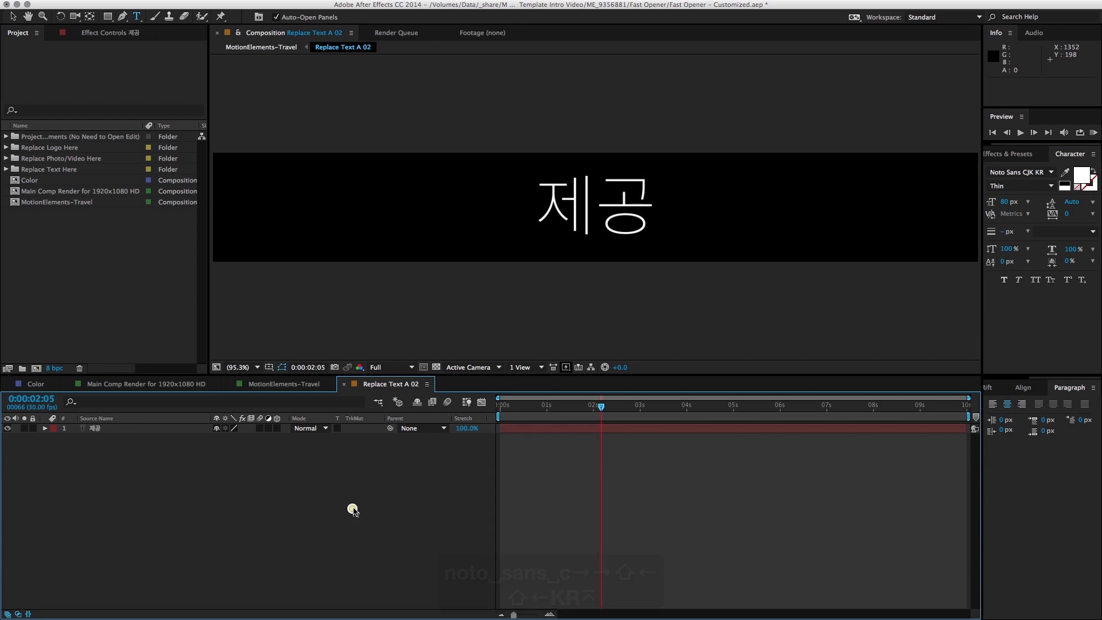
left_click(343, 385)
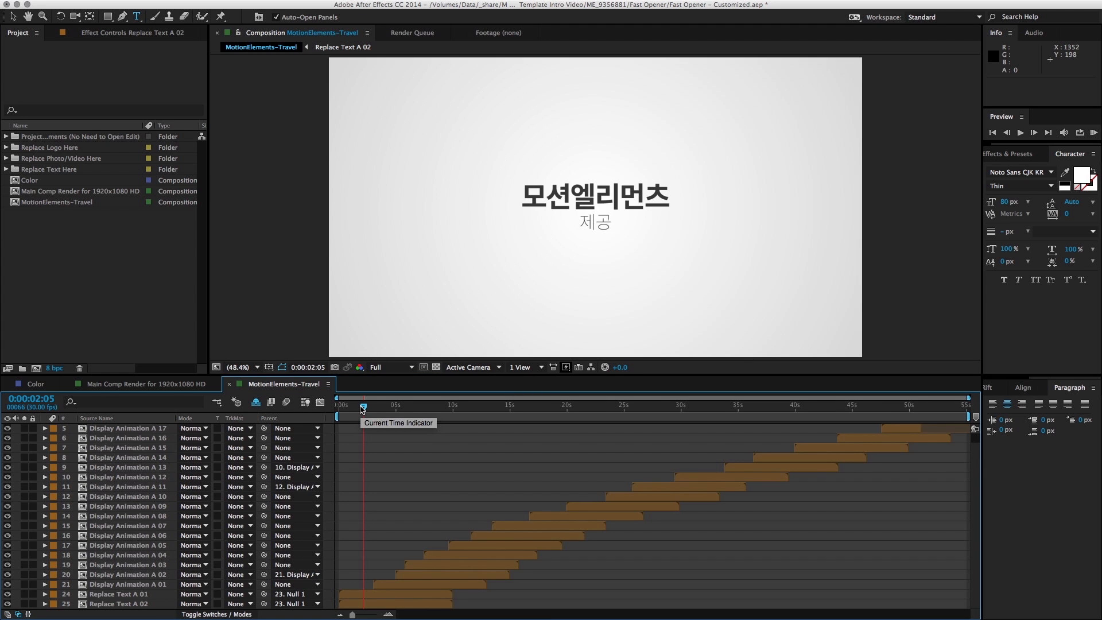
- Move the current time to 0:00:04:25 in MotionElements-Travel and select the Display Animation A 01 layer
left_click_drag(363, 408, 392, 424)
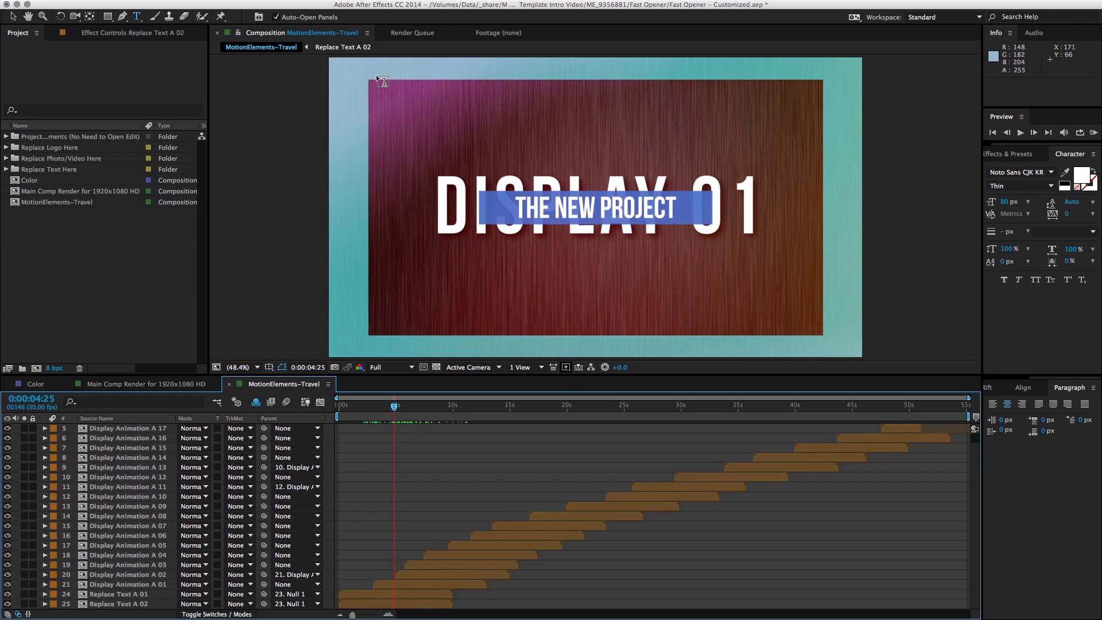
key("v")
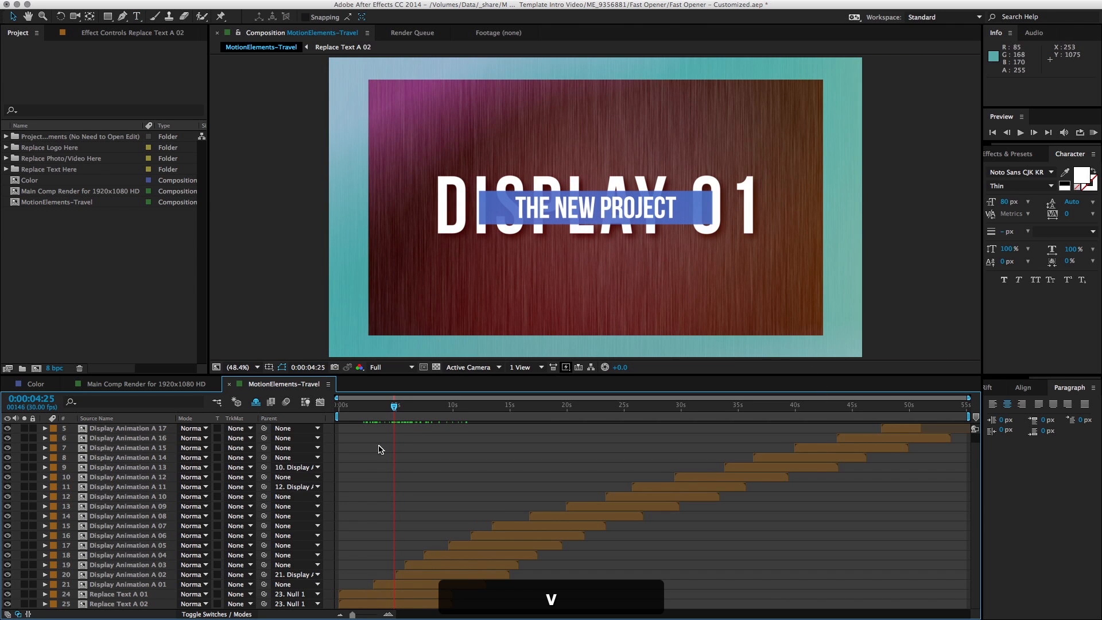
left_click(395, 594)
left_click(394, 584)
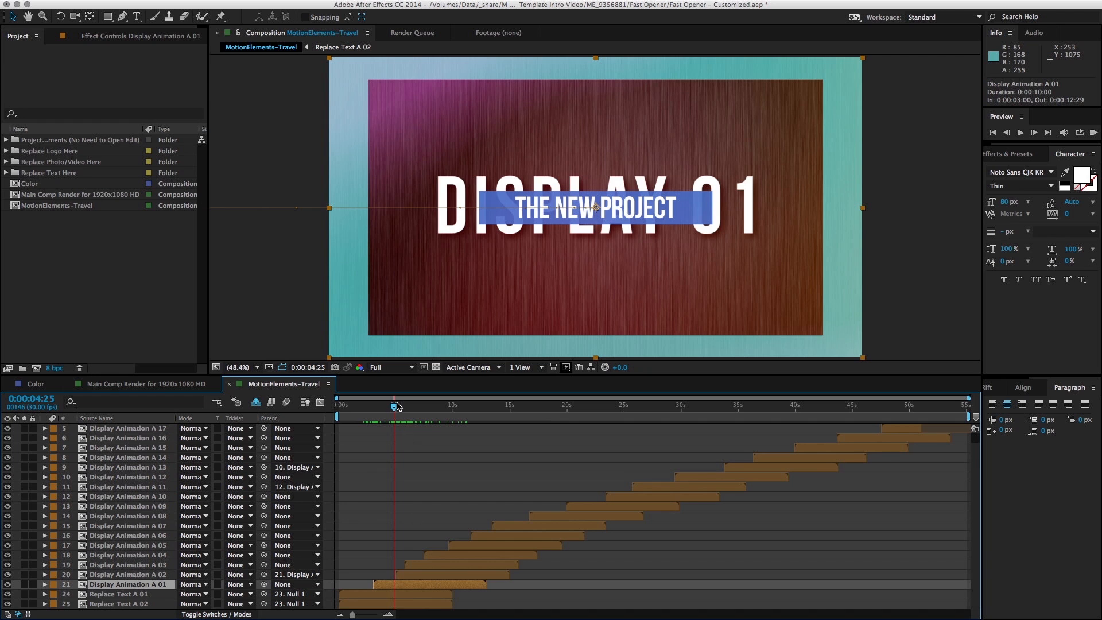